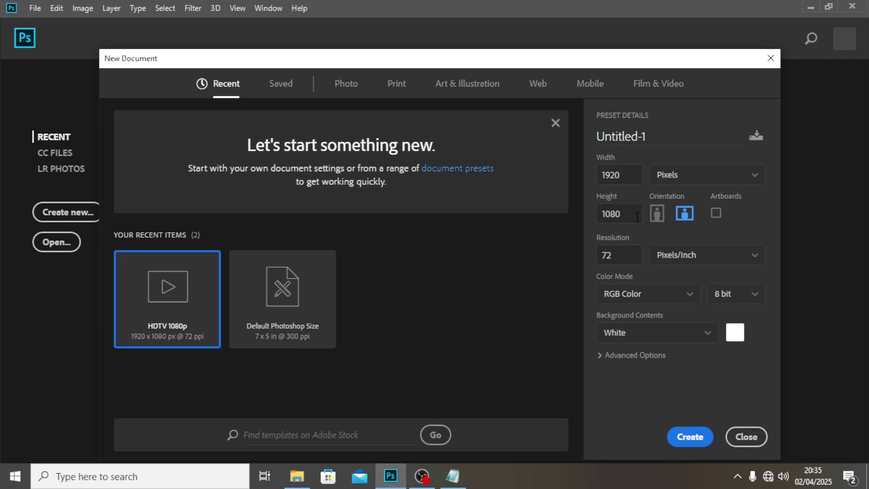
Create a new document 2000 pixels wide and 2000 pixels high at a resolution of 300 pixels/inch.
left_click_drag(632, 170, 583, 173)
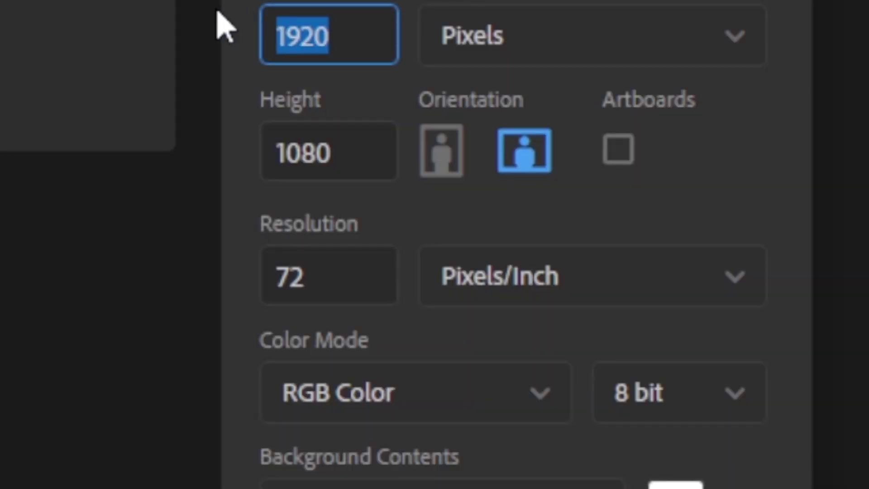
type("2")
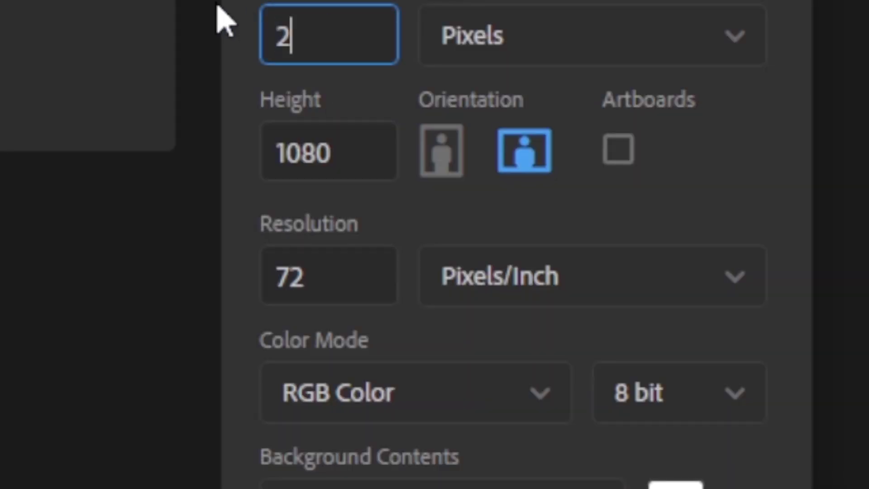
type("000")
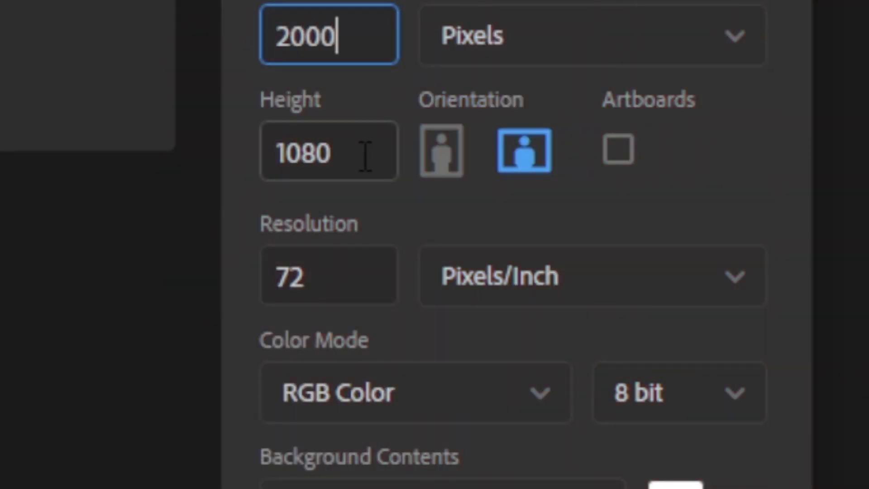
key("Tab")
type("2000")
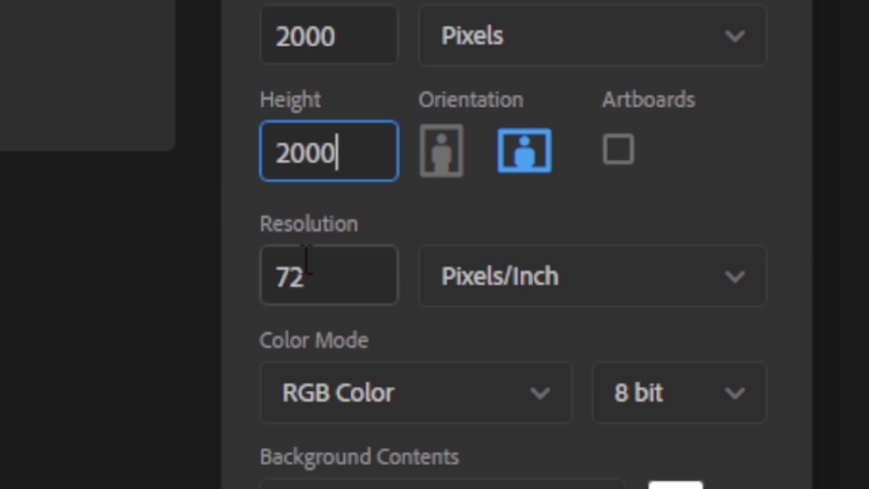
key("Tab")
type("300")
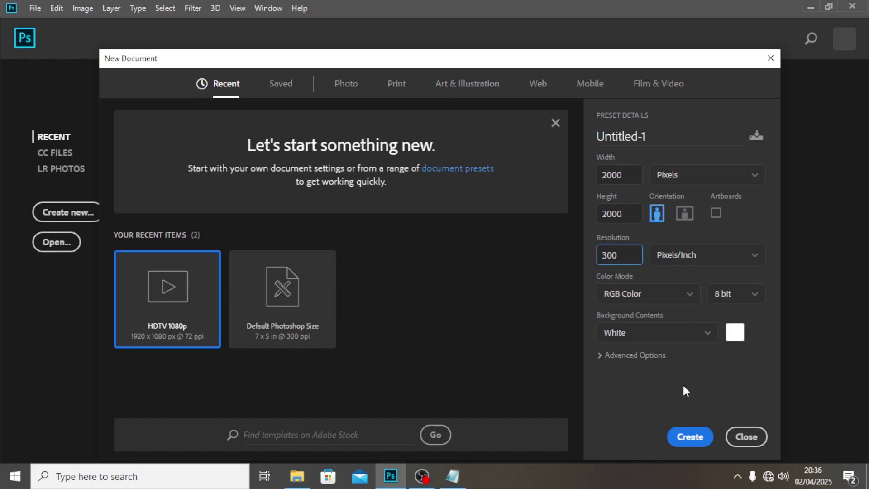
left_click(690, 437)
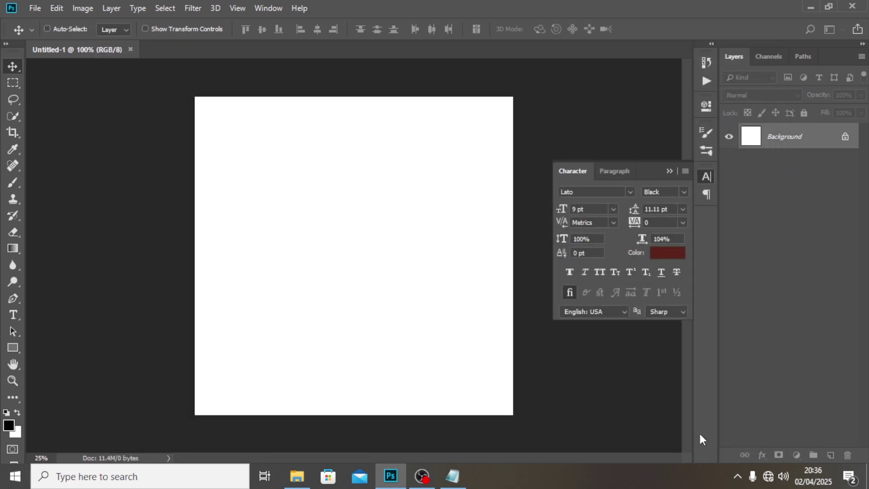
Start a new guide layout for the canvas with 6 columns and 6 rows.
left_click(233, 8)
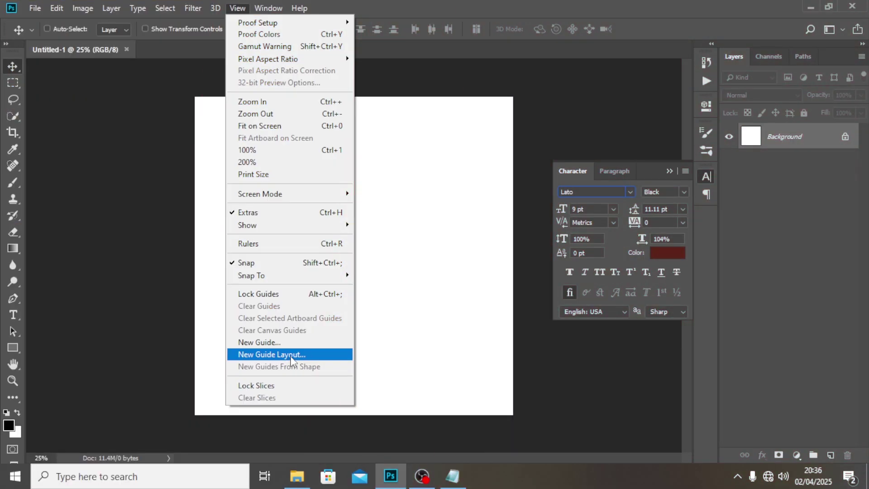
left_click(291, 354)
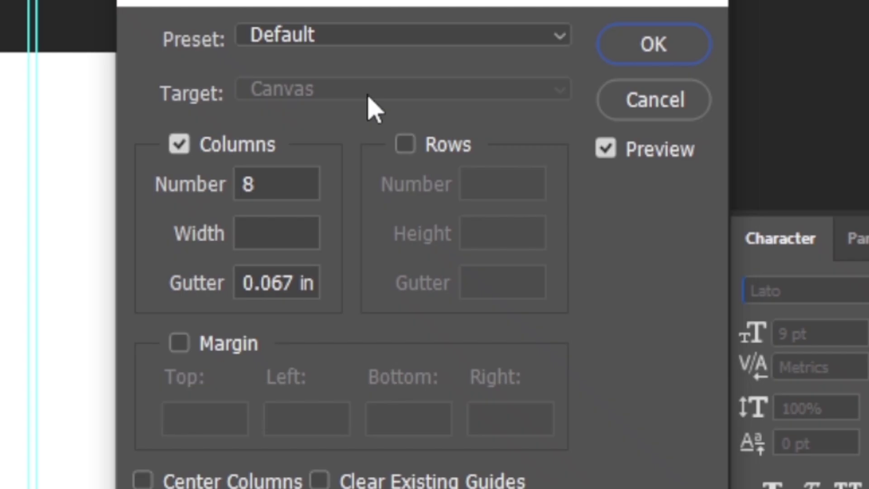
double_click(266, 184)
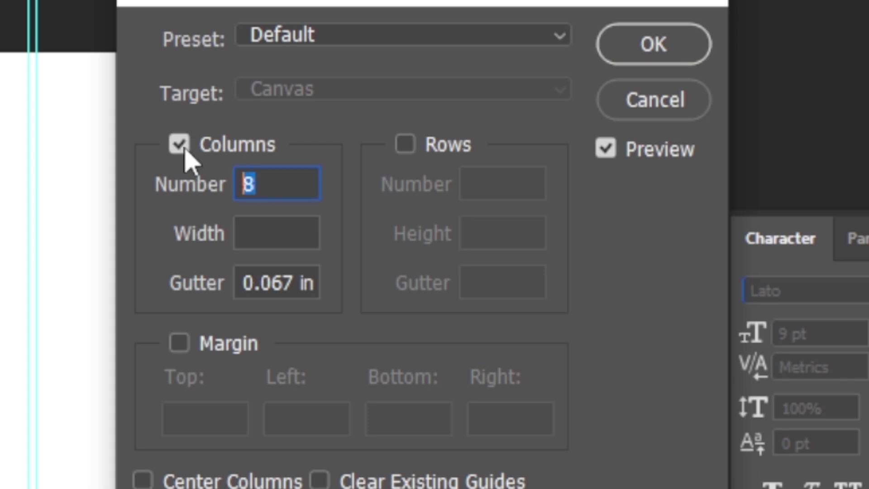
type("6")
left_click(422, 142)
key("Tab")
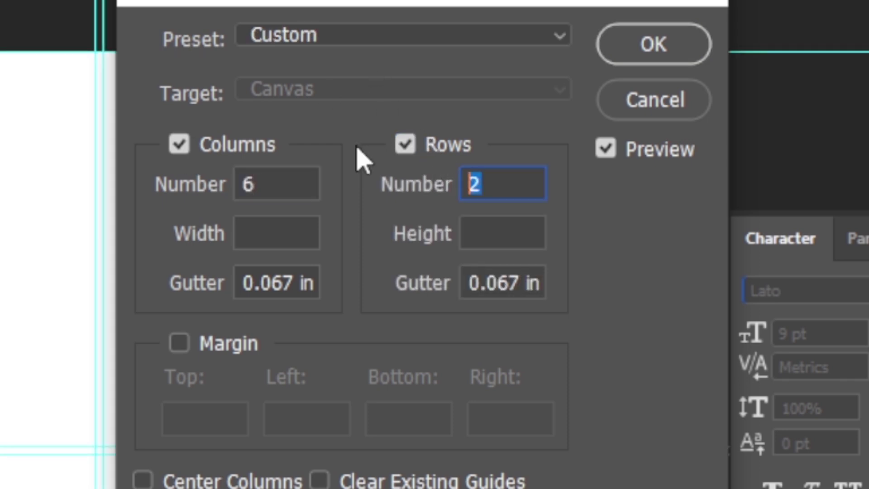
type("6")
Set the column and row gutters to 0 in and apply the guide layout.
double_click(281, 290)
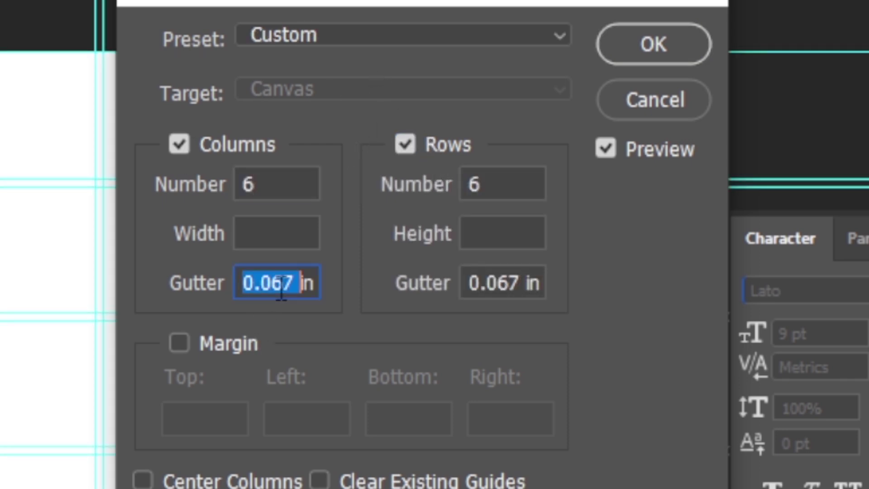
type("0")
left_click(476, 283)
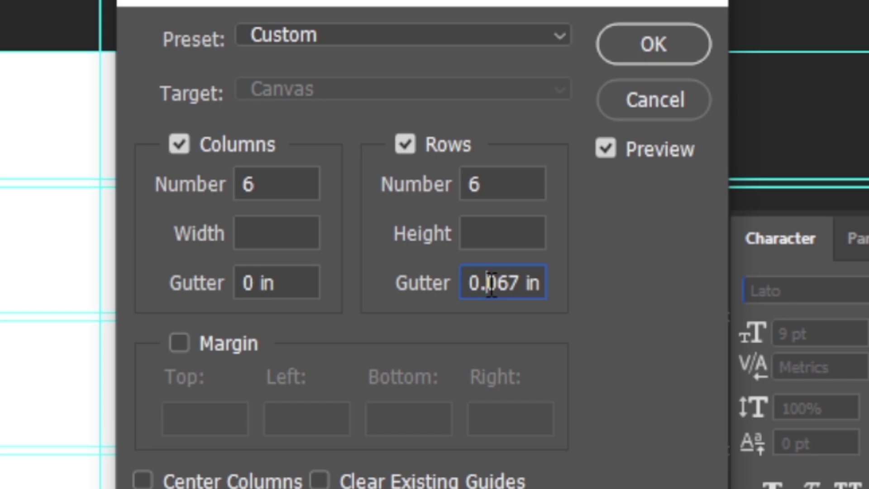
double_click(480, 283)
type("0")
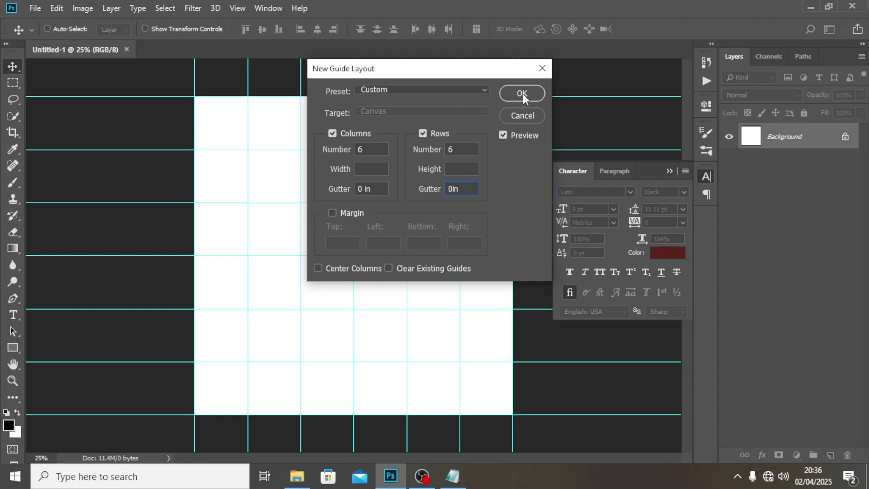
left_click(522, 94)
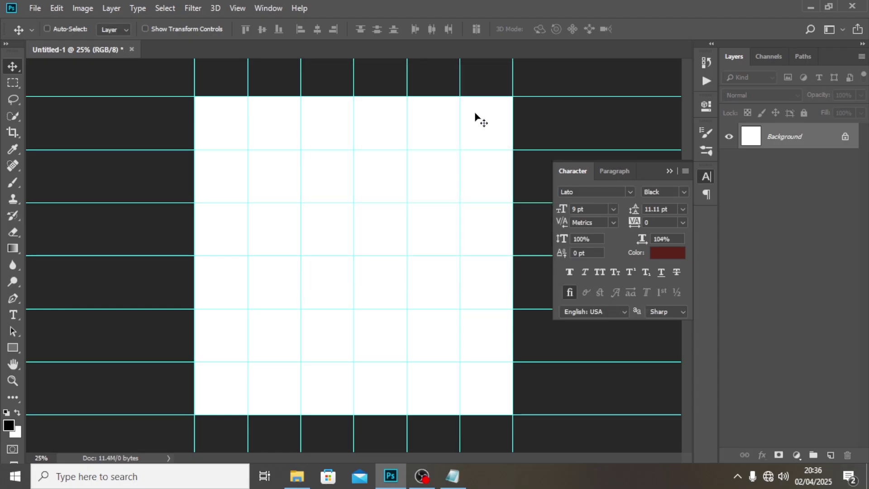
Place the BG image from folder A's FILES subfolder as an embedded layer filling the canvas.
left_click(297, 476)
left_click_drag(213, 99, 27, 9)
left_click(28, 9)
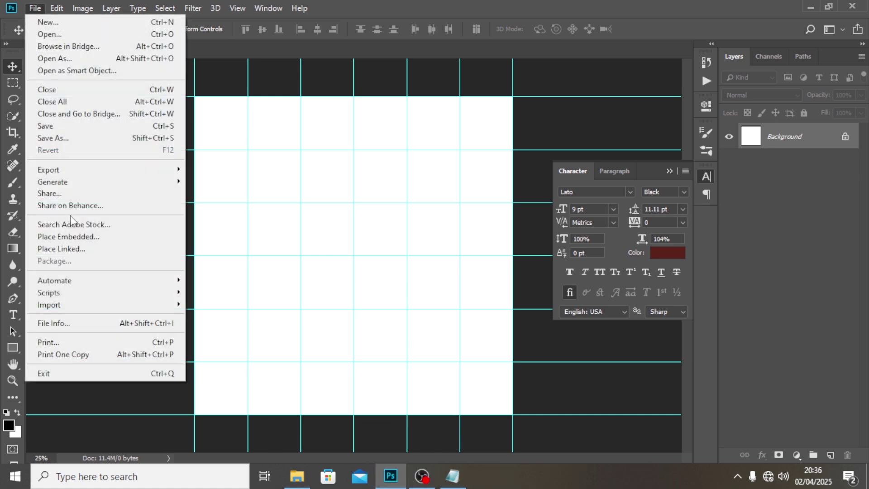
left_click(68, 237)
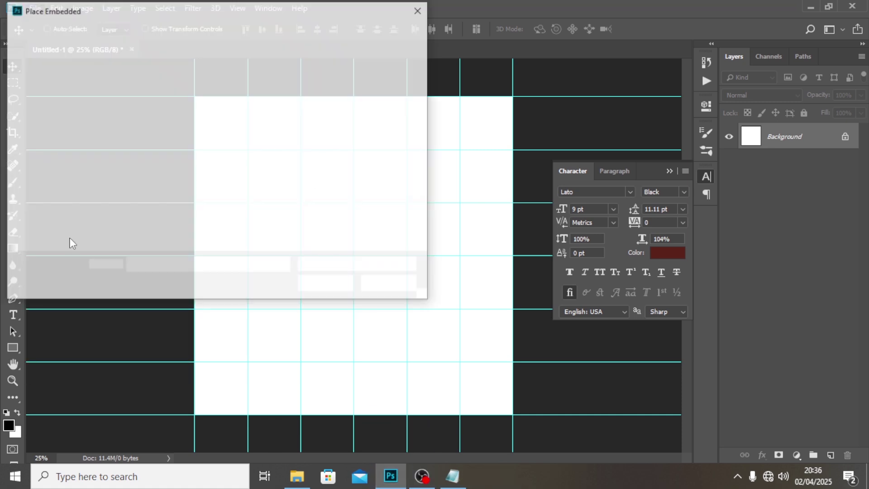
left_click(64, 30)
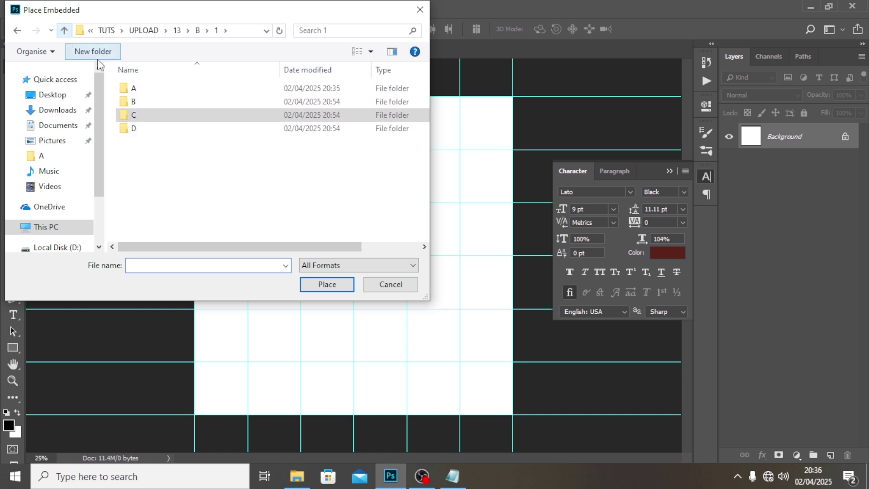
double_click(154, 89)
double_click(140, 102)
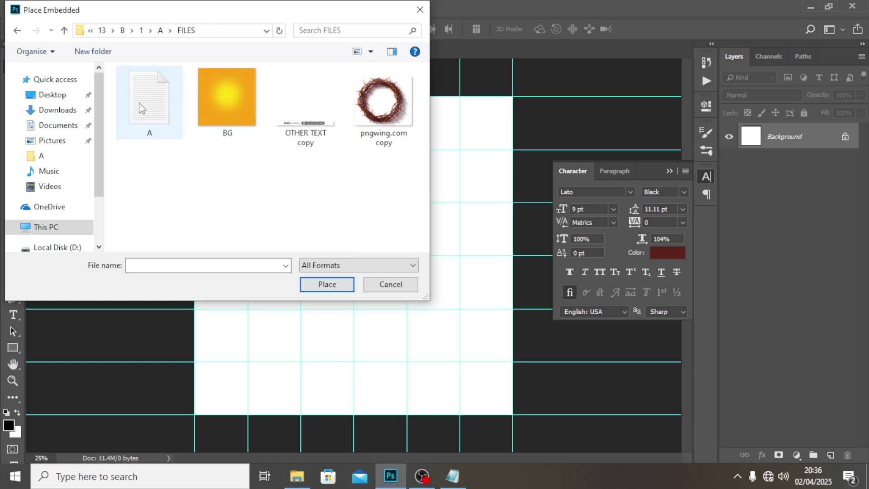
left_click(223, 94)
left_click(342, 285)
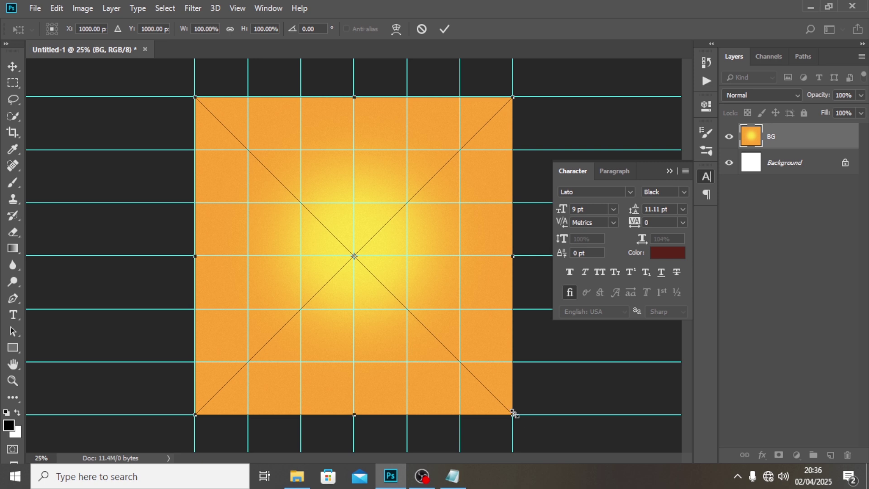
key("Return")
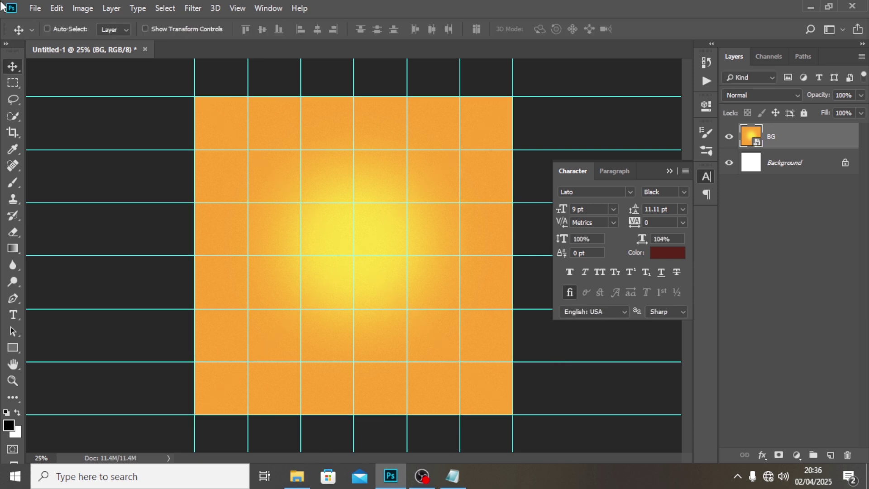
Place the crown-of-thorns image "pngwing.com copy" as an embedded layer above the orange background.
left_click(34, 6)
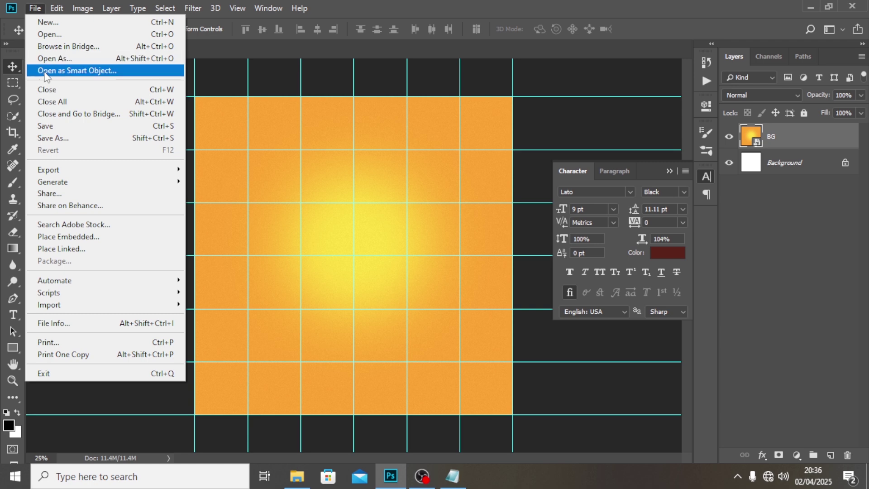
left_click(69, 236)
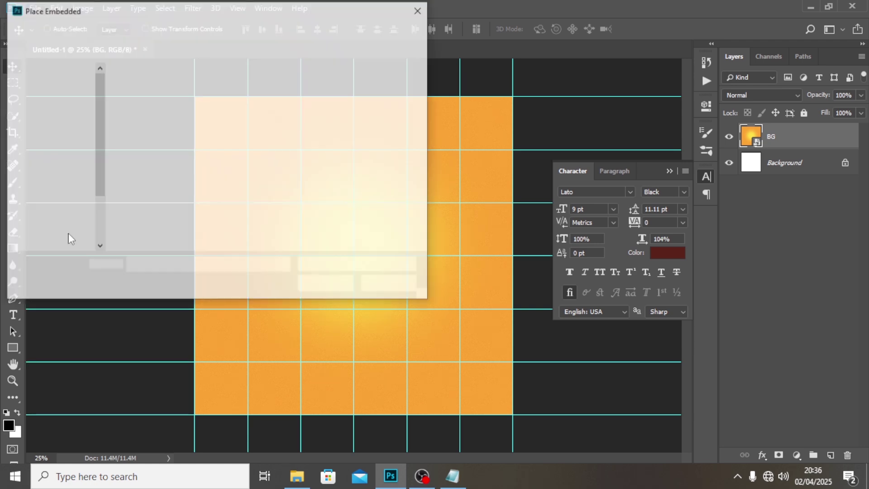
left_click(391, 107)
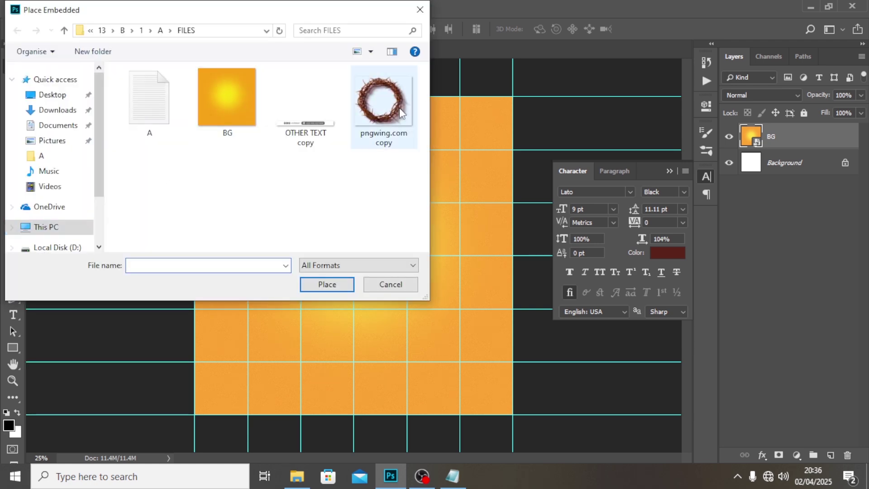
left_click(327, 285)
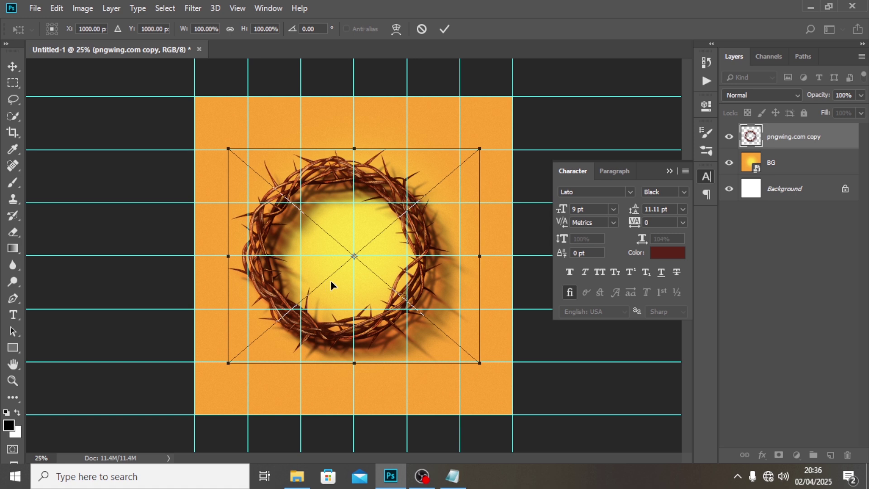
key("Return")
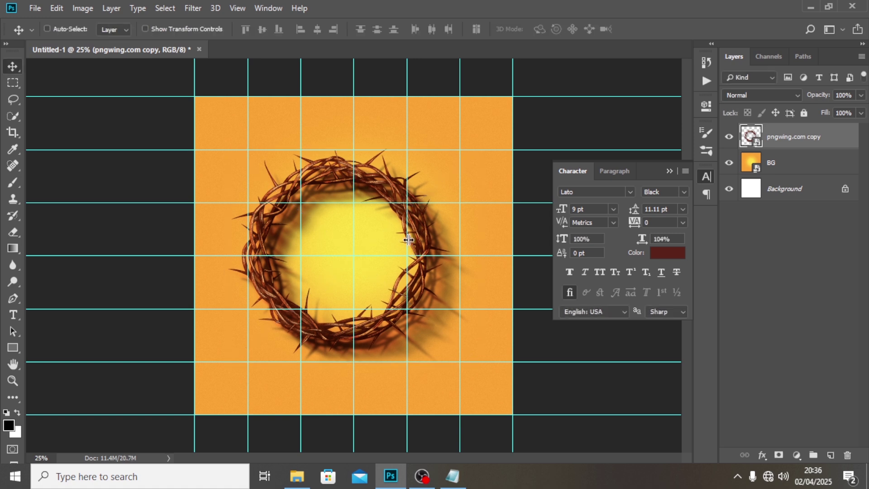
Add a text layer inside the crown of thorns with the word "good" copied from the Notepad file A.
key("t")
left_click(333, 229)
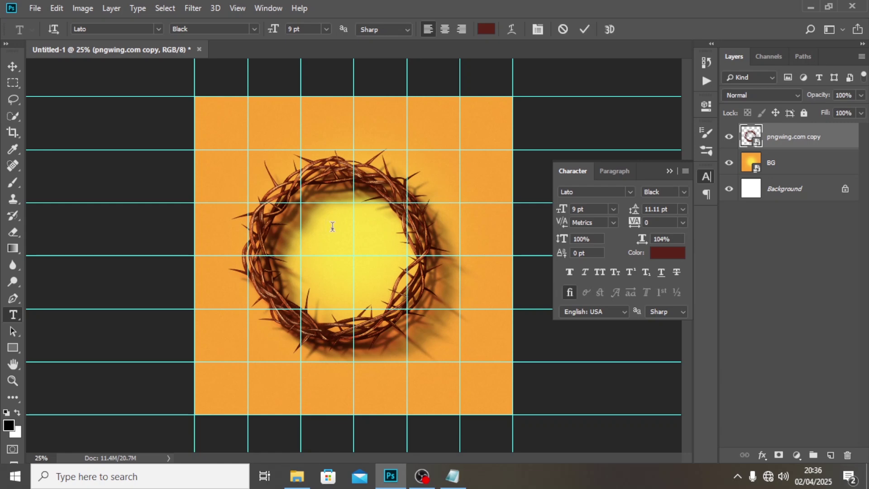
left_click(453, 476)
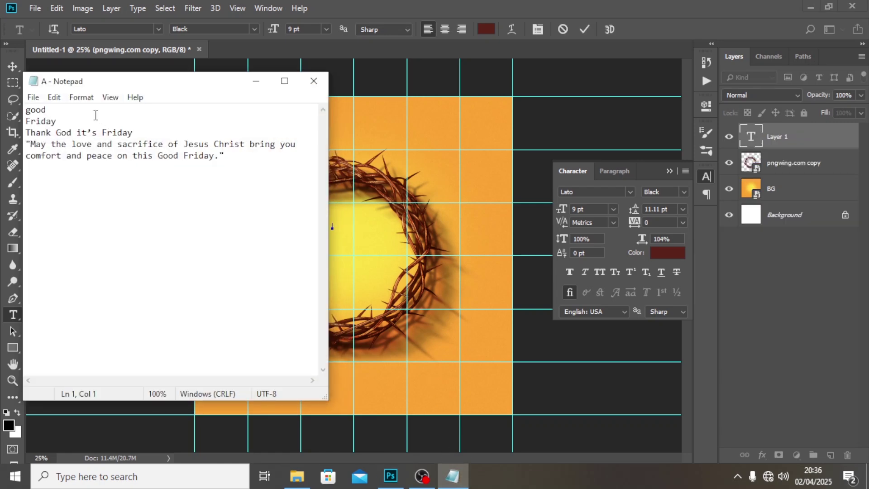
left_click_drag(53, 109, 22, 111)
key("ctrl+c")
key("alt+Tab")
key("ctrl+v")
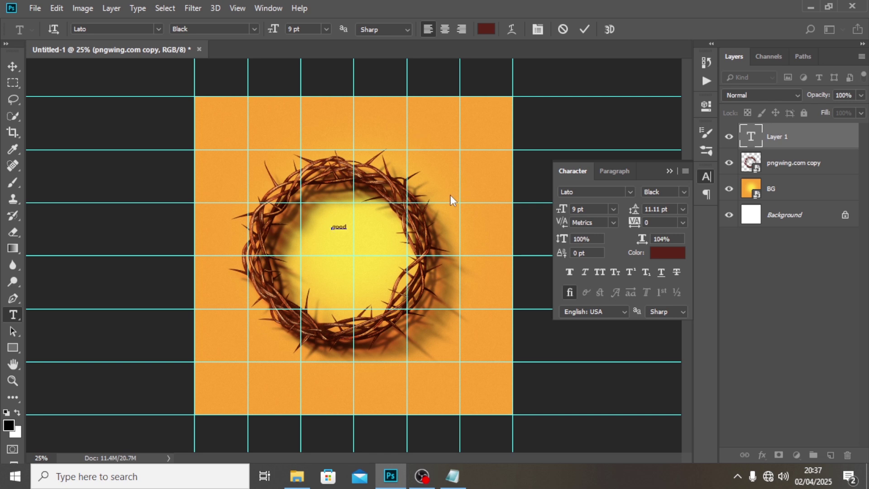
Format the "good" text layer in Steelfish Bold with All Caps.
left_click(747, 137)
left_click(580, 191)
type("S")
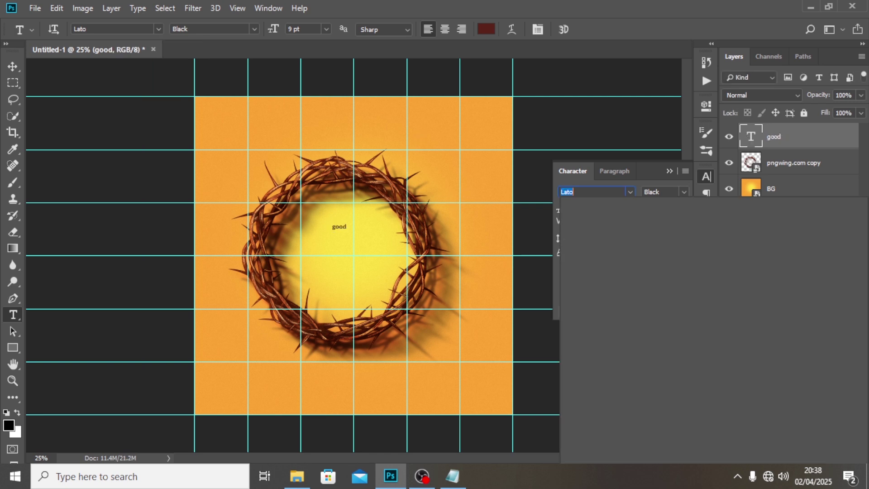
type("teelfish")
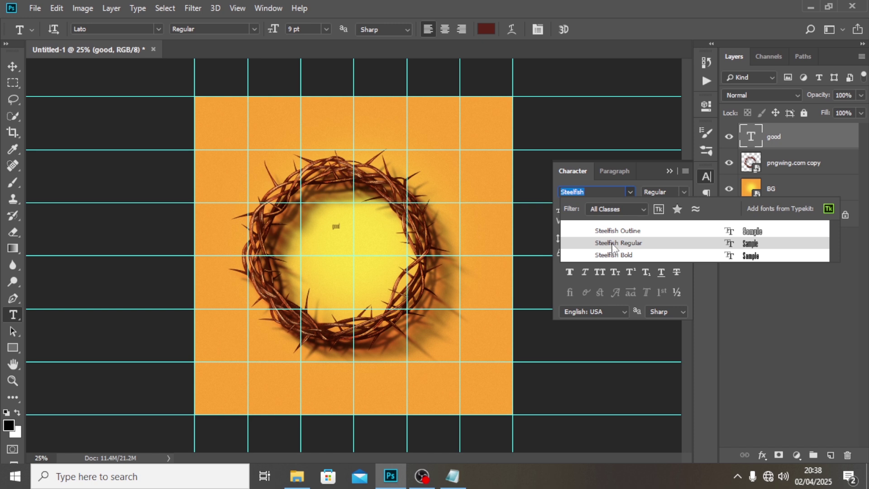
left_click(612, 255)
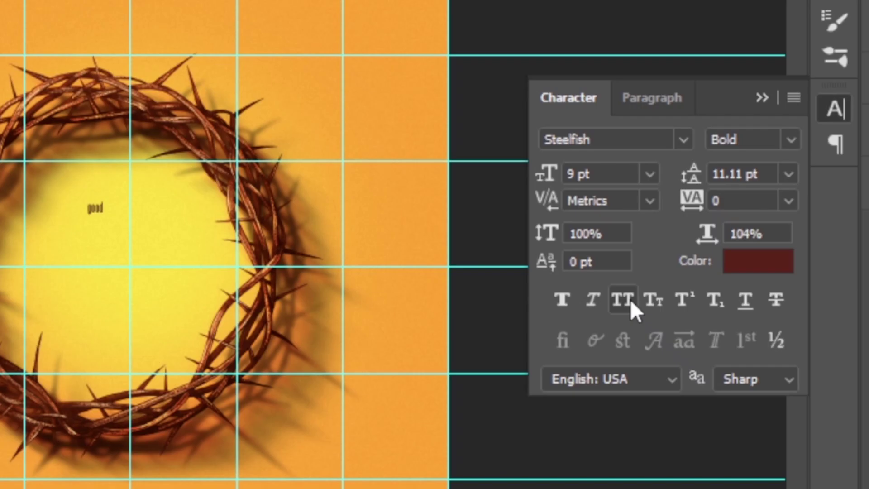
left_click(630, 300)
Set the "GOOD" text size to 109 pt and move it into the upper half of the crown's opening.
left_click(617, 174)
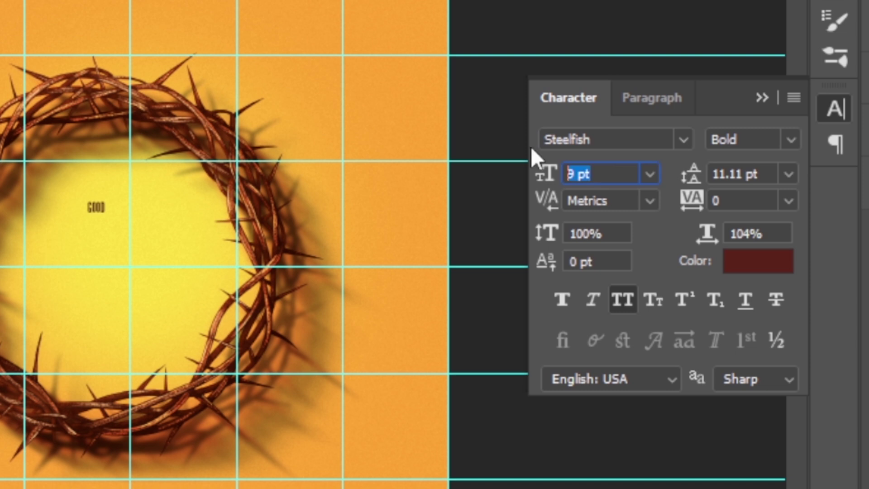
type("1009")
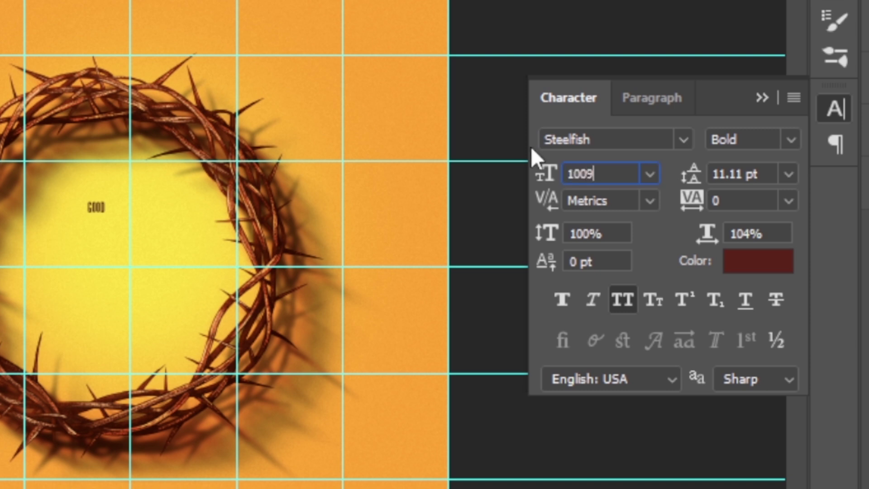
key("BackSpace")
key("BackSpace")
type("9")
key("Return")
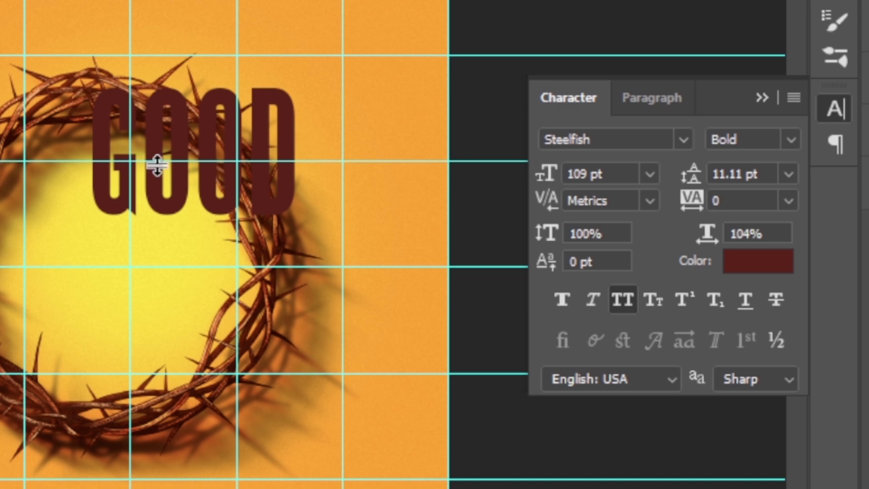
left_click_drag(157, 166, 175, 202)
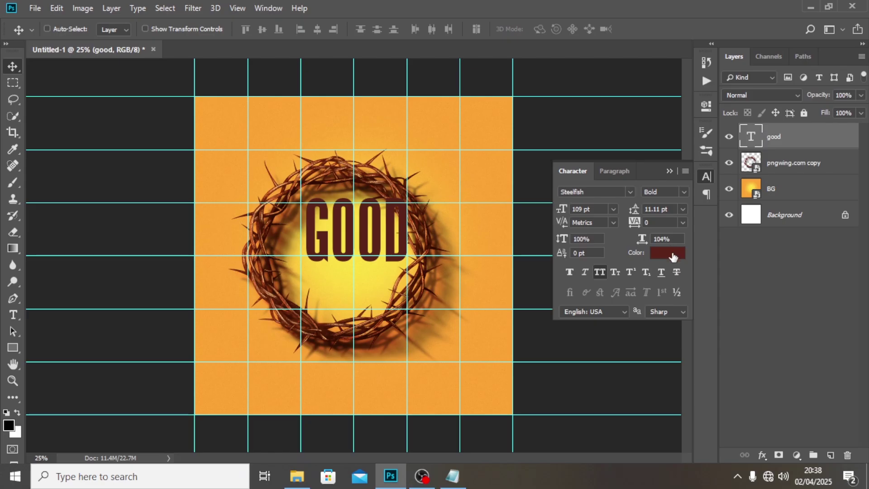
Set the "GOOD" text color to white, ffffff.
left_click(674, 253)
type("ffffff")
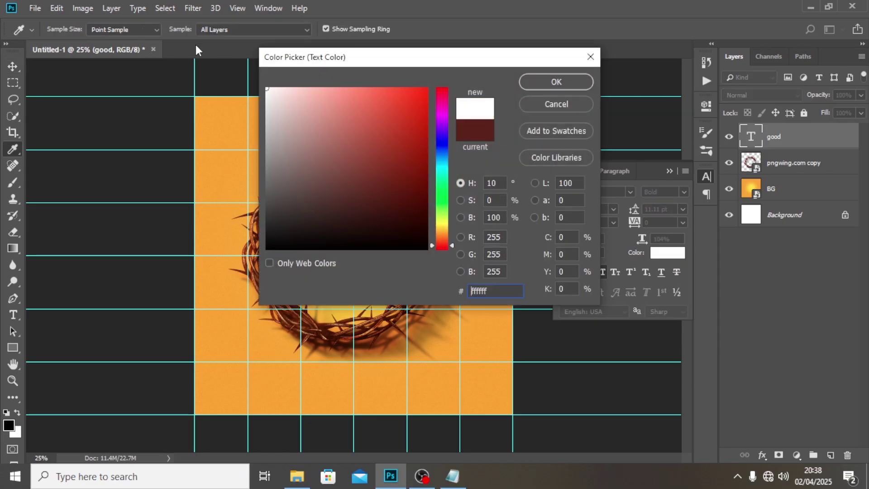
left_click(524, 84)
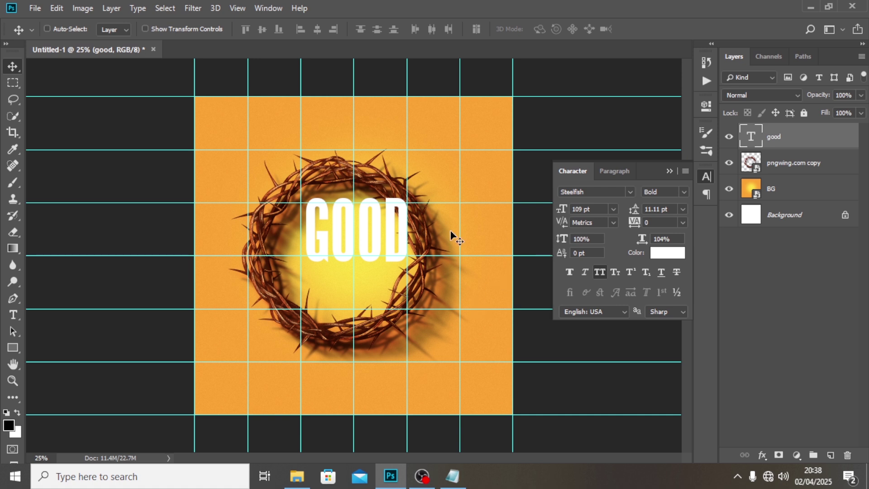
Scale the "GOOD" text to about 85% and align its left edge with the vertical guide inside the crown.
key("ctrl+t")
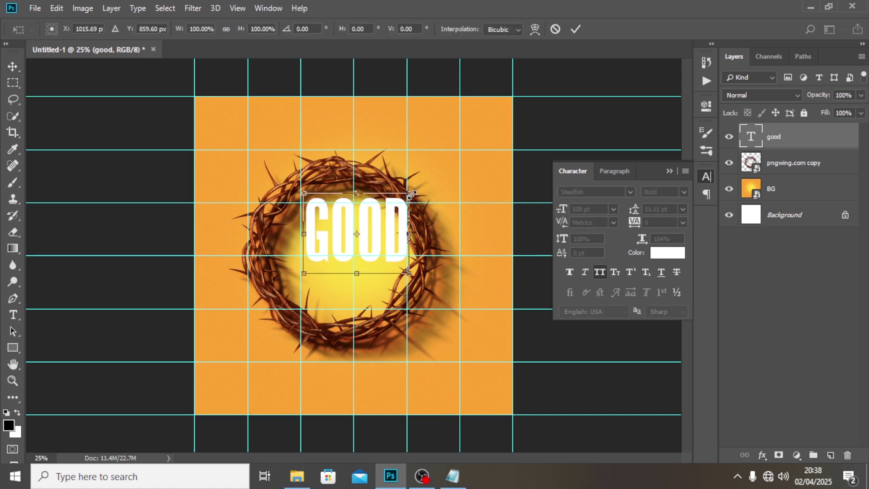
left_click_drag(410, 191, 393, 205)
key("Right")
key("Right")
key("Right")
key("Right")
key("Right")
key("Right")
key("Right")
key("Right")
key("Right")
key("Right")
key("Right")
key("Right")
key("Right")
key("Right")
key("Right")
key("Right")
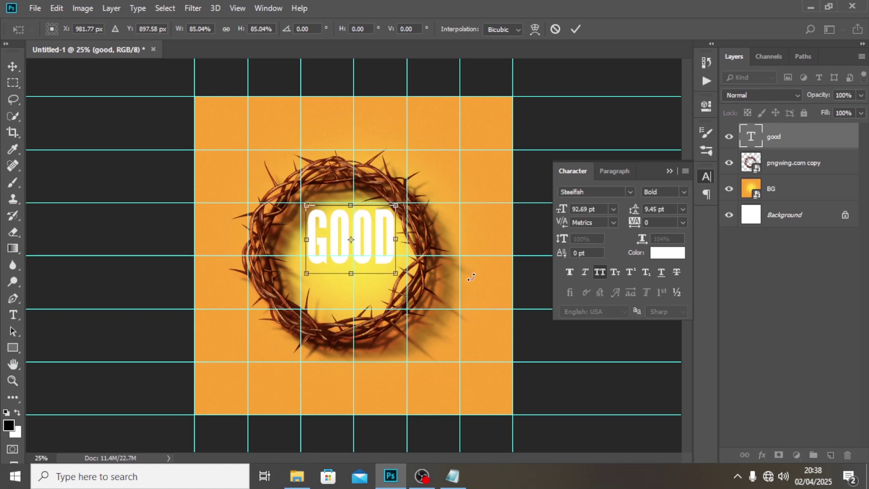
key("Left")
key("Left")
key("Left")
key("Left")
key("Left")
key("Left")
key("Left")
key("Left")
key("Left")
key("Left")
key("Left")
key("Left")
key("Left")
key("Left")
key("Left")
key("Left")
key("Left")
key("Left")
key("Left")
key("Left")
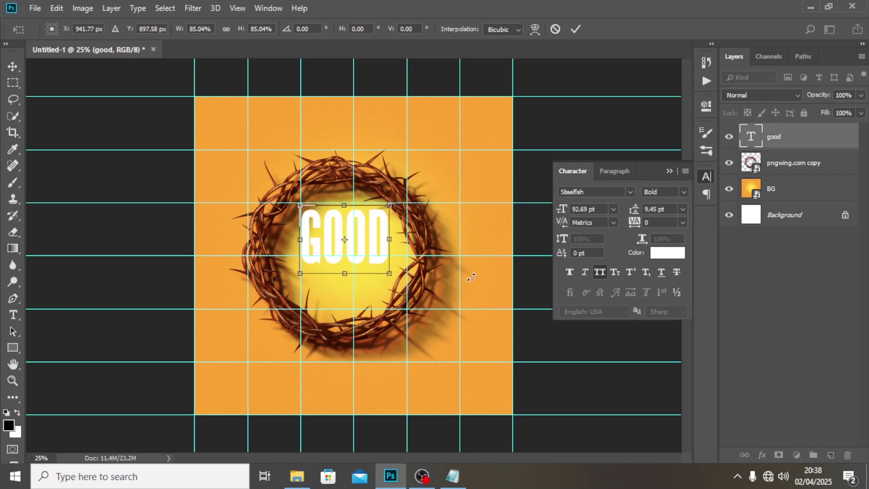
key("Return")
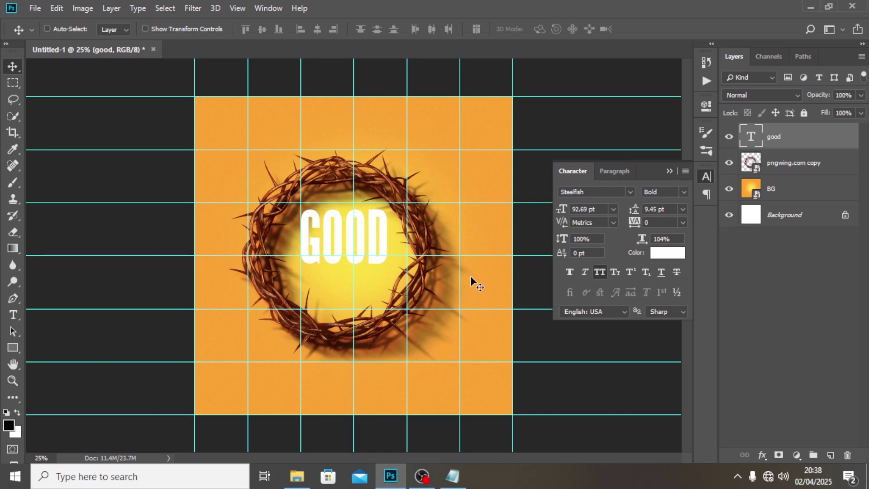
Nudge the "GOOD" text up so its top sits just below the horizontal guide crossing the crown's upper opening.
key("Up")
key("Up")
key("Up")
key("Up")
key("Up")
key("Up")
key("Up")
key("Up")
key("Up")
key("Up")
key("Up")
key("Up")
key("Up")
key("Up")
key("Up")
key("Up")
key("Up")
key("Up")
key("Up")
key("Up")
key("Up")
key("Up")
key("Up")
key("Up")
key("Up")
key("Up")
key("Up")
key("Up")
key("Up")
key("Up")
key("Up")
key("Up")
key("Up")
key("Up")
key("Up")
key("Up")
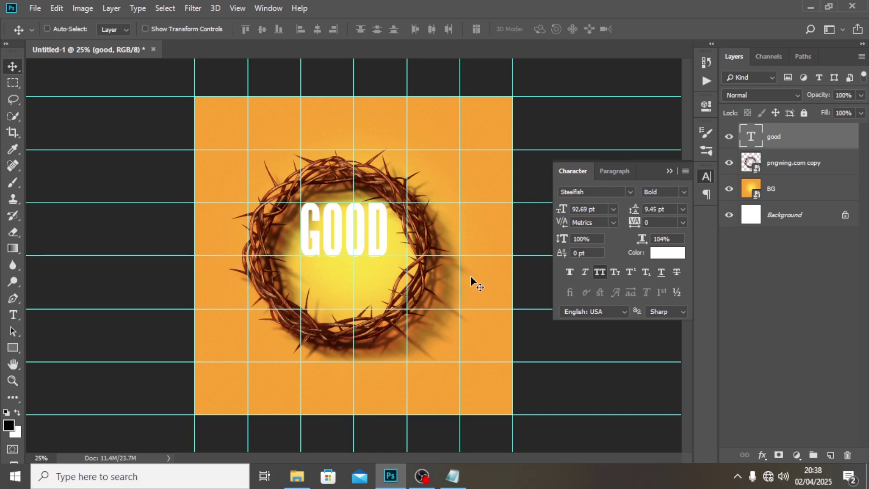
key("Down")
key("Down")
key("Down")
key("Down")
key("Down")
key("Down")
key("Down")
key("Down")
key("Down")
key("Down")
key("Down")
key("Down")
key("Down")
key("Down")
key("Down")
key("Down")
key("Down")
key("Down")
key("Down")
key("Down")
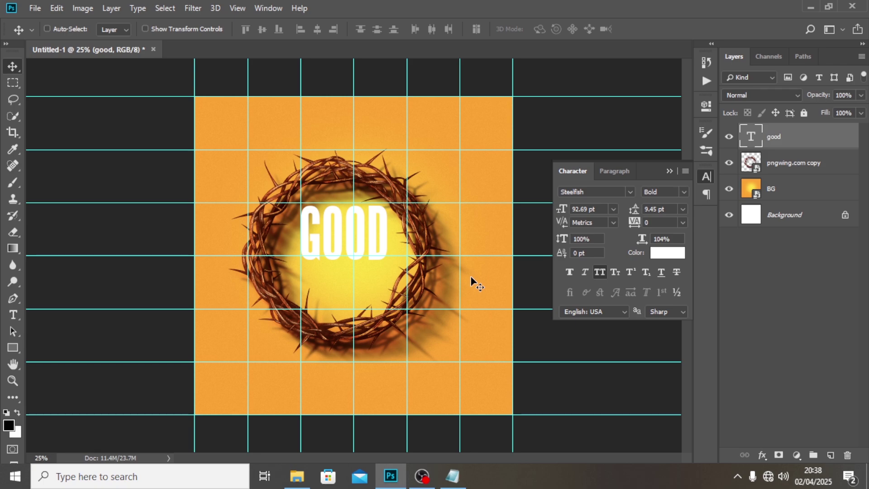
Hide the guides and set the "good" text layer's blend mode to Saturation.
key("ctrl+semicolon")
key("ctrl+plus")
key("ctrl+plus")
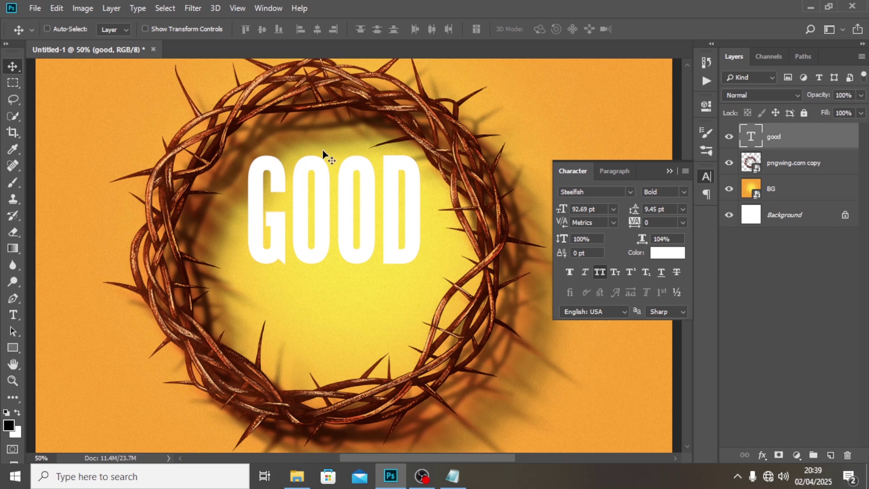
left_click(760, 94)
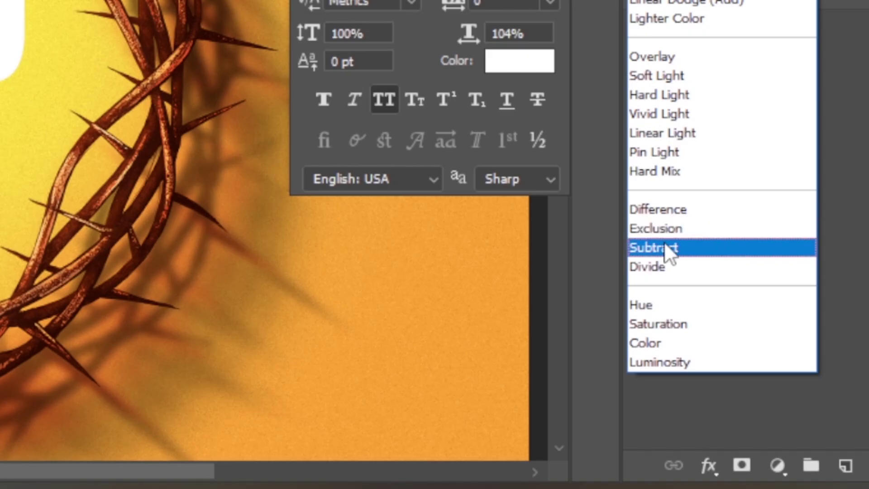
left_click(686, 318)
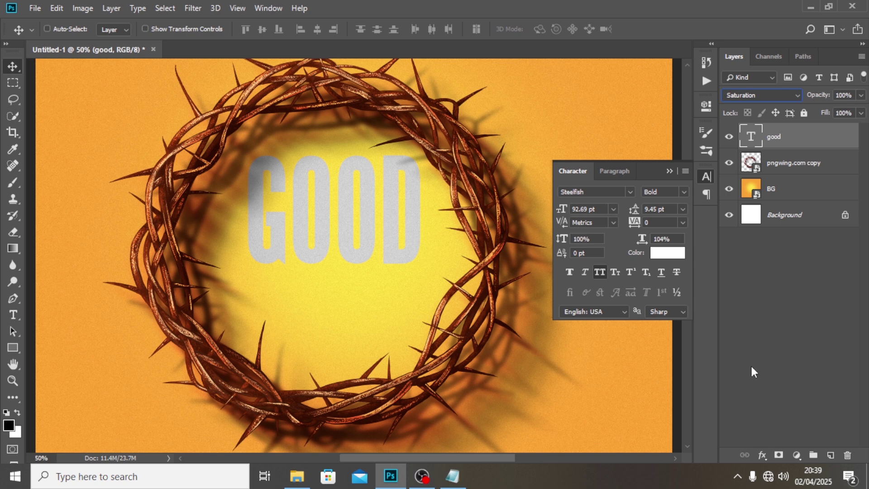
Duplicate the "good" text layer and set the copy's blend mode to Normal.
key("ctrl+j")
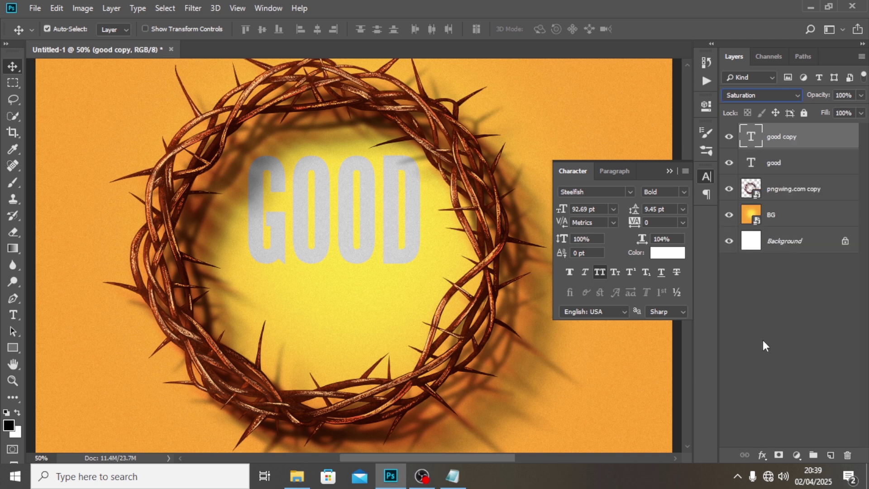
left_click(751, 93)
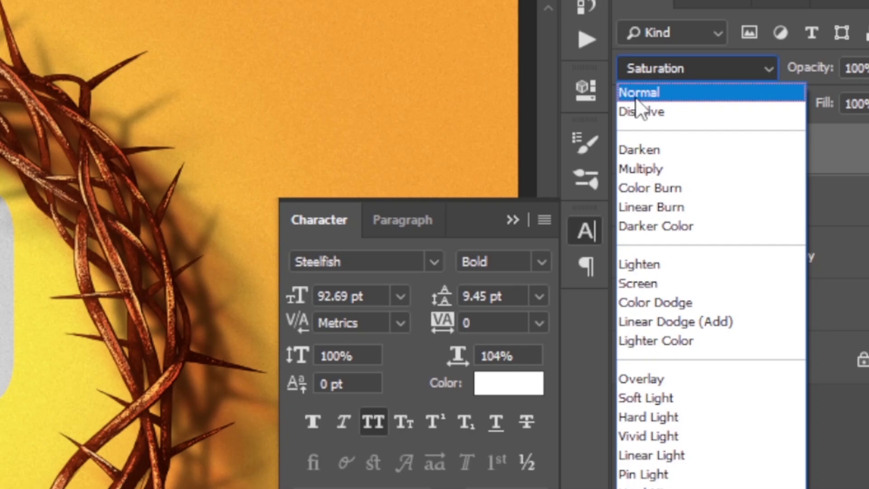
left_click(636, 96)
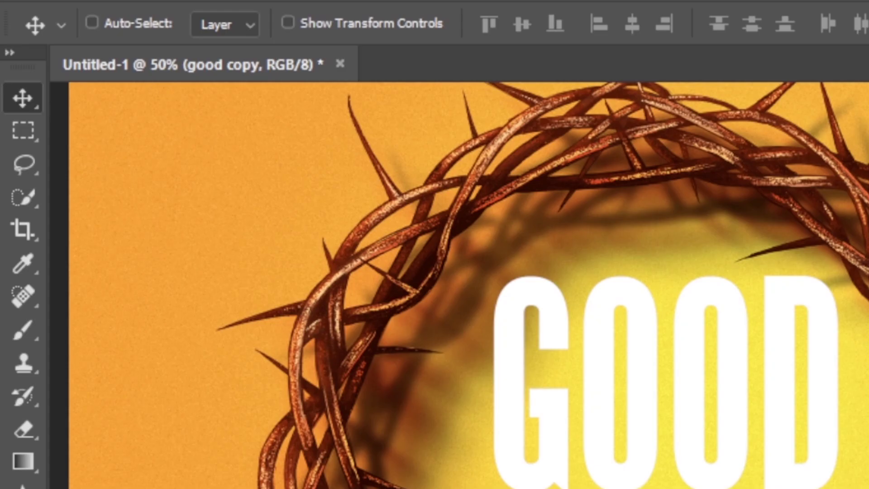
Add a layer mask to the "good copy" layer and choose the Soft Round brush from General Brushes.
left_click(779, 455)
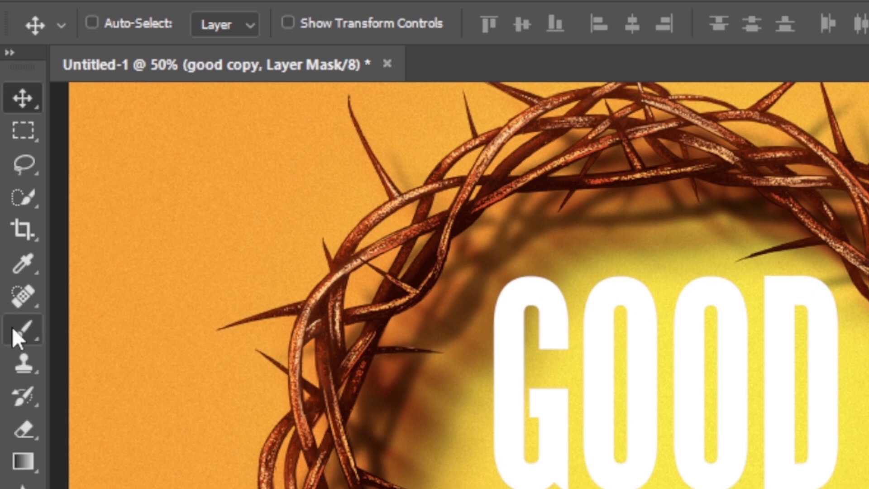
left_click(15, 335)
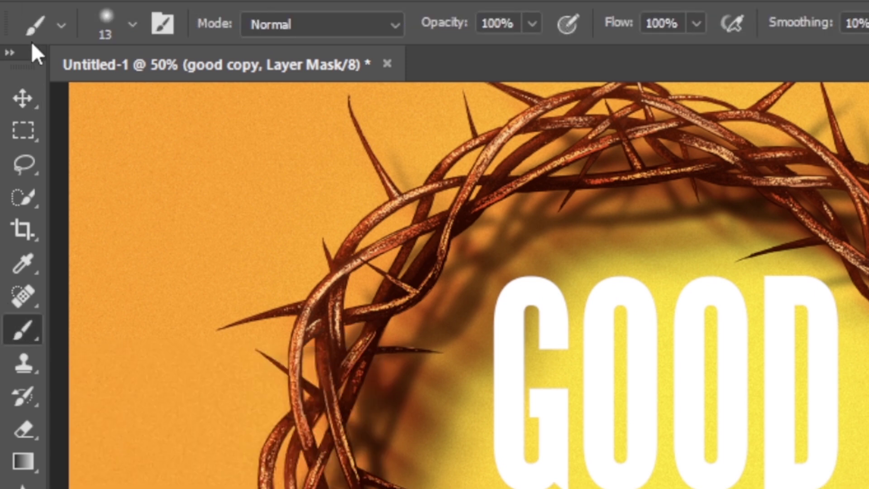
left_click(136, 25)
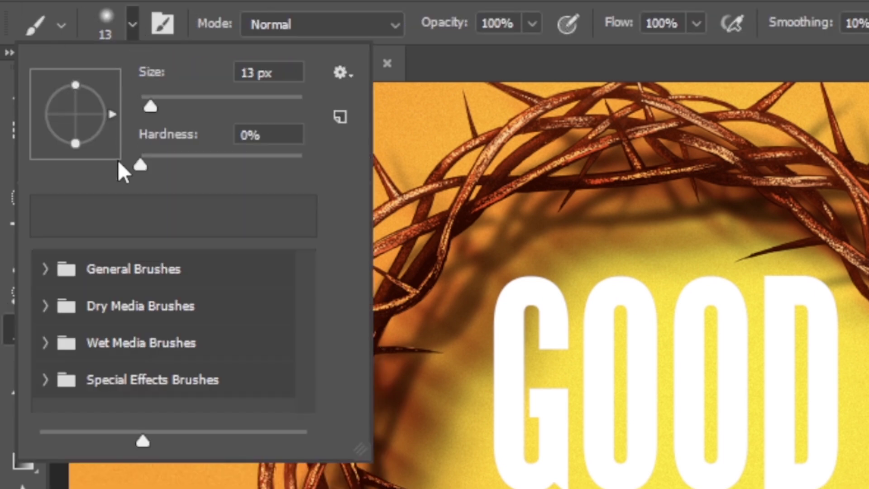
left_click(45, 270)
left_click(90, 319)
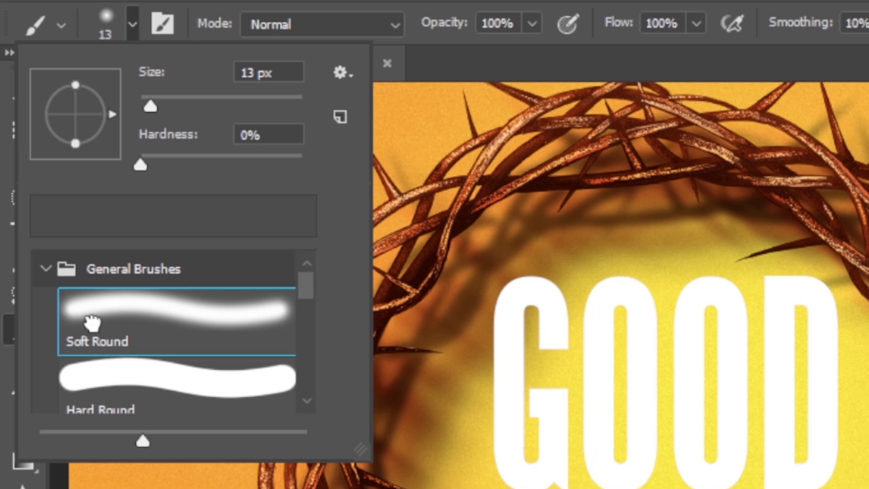
key("Return")
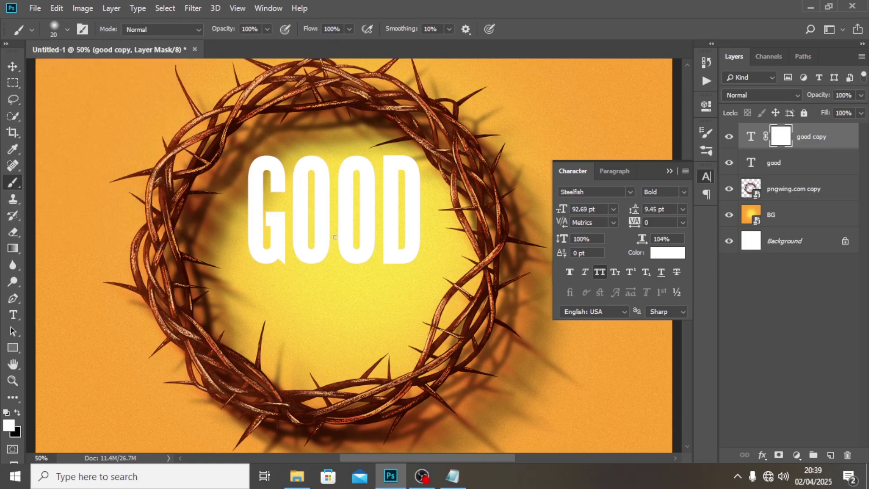
Paint black on the mask with a 150 px brush over the shadowed upper corners of the G and the D.
key("bracketright")
key("bracketright")
key("bracketright")
key("bracketright")
key("bracketright")
key("bracketright")
key("bracketright")
key("bracketright")
key("bracketright")
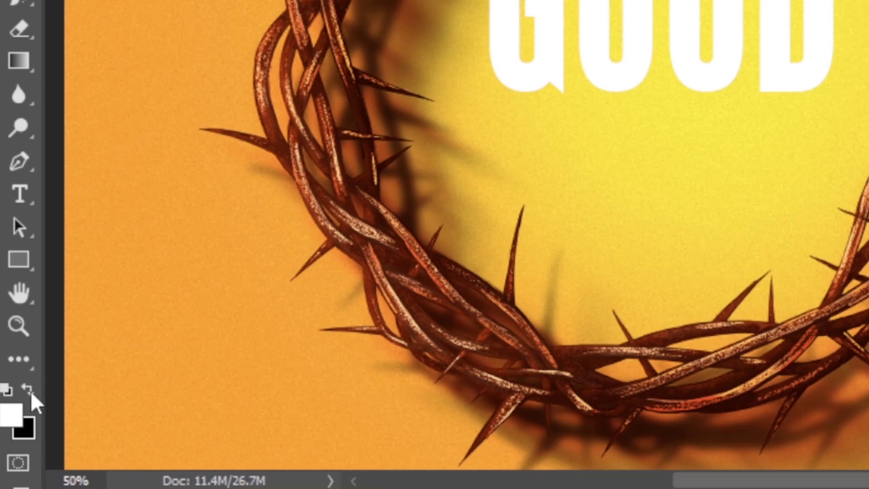
left_click(17, 412)
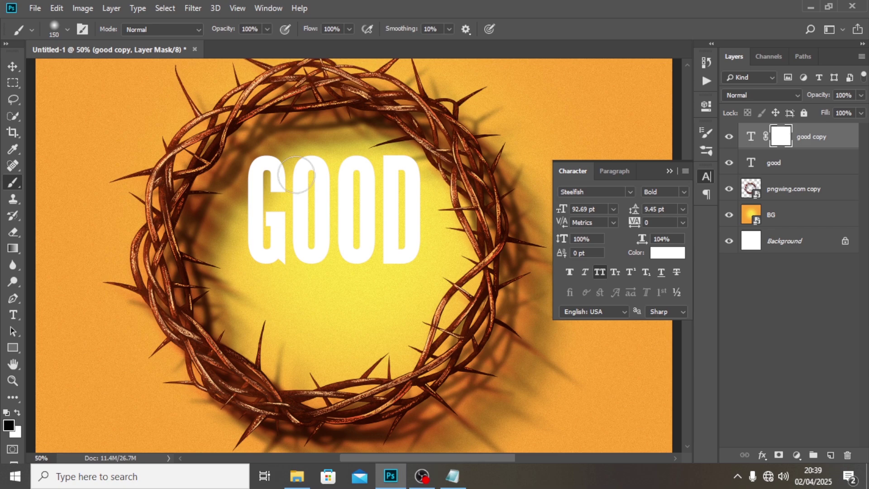
mouse_move(268, 132)
left_mouse_down()
mouse_move(242, 167)
mouse_move(262, 143)
left_mouse_up()
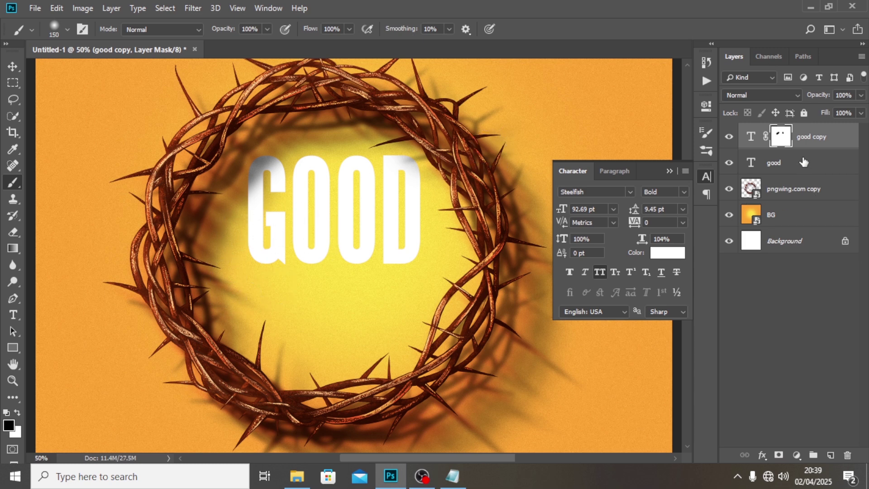
Add a text layer below "GOOD" with the word "Friday" copied from the Notepad file A.
key("t")
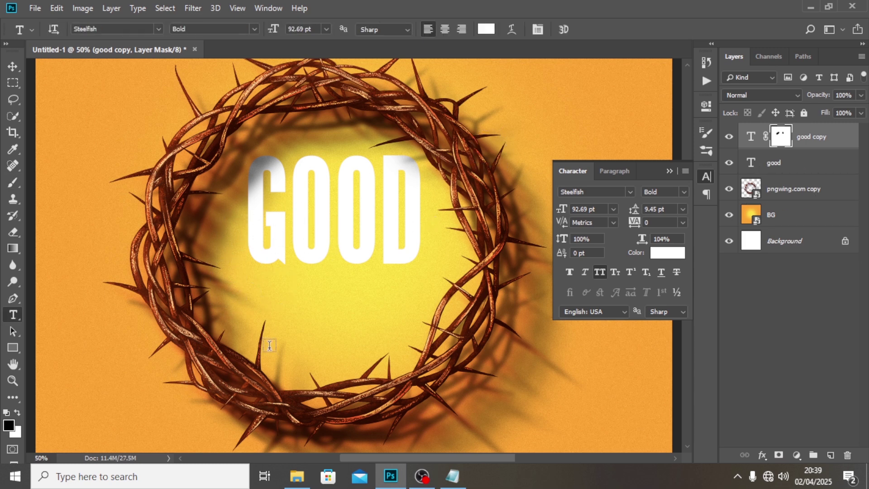
left_click(291, 339)
left_click(452, 476)
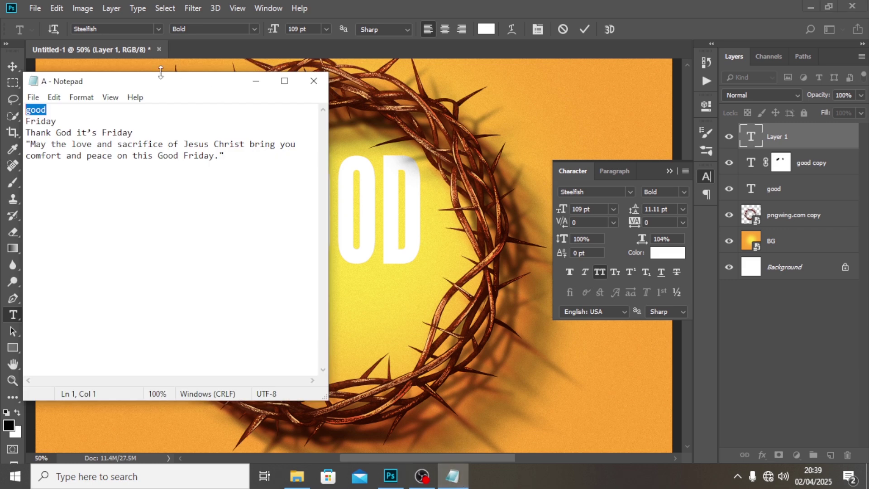
left_click_drag(80, 120, 24, 121)
key("ctrl+c")
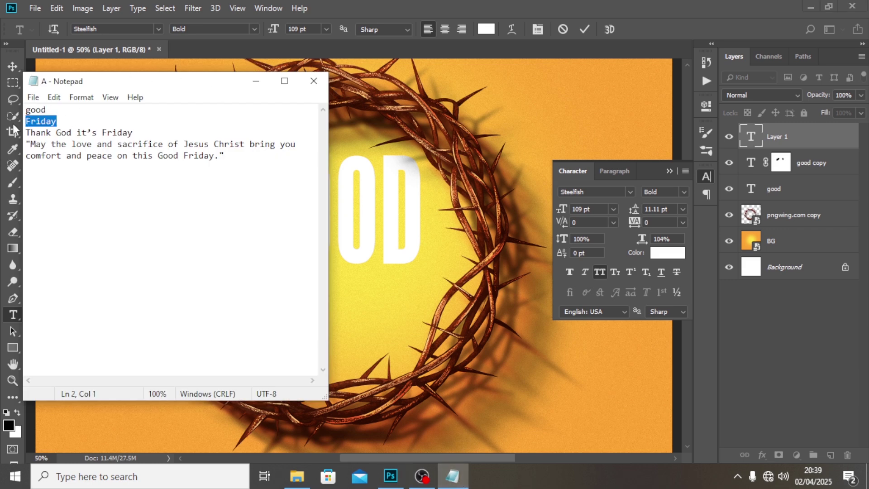
left_click(378, 6)
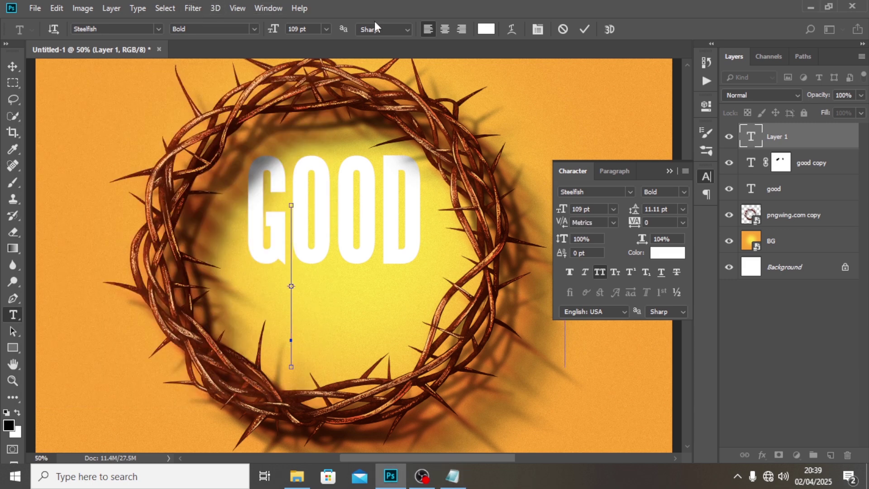
key("ctrl+v")
left_click(821, 138)
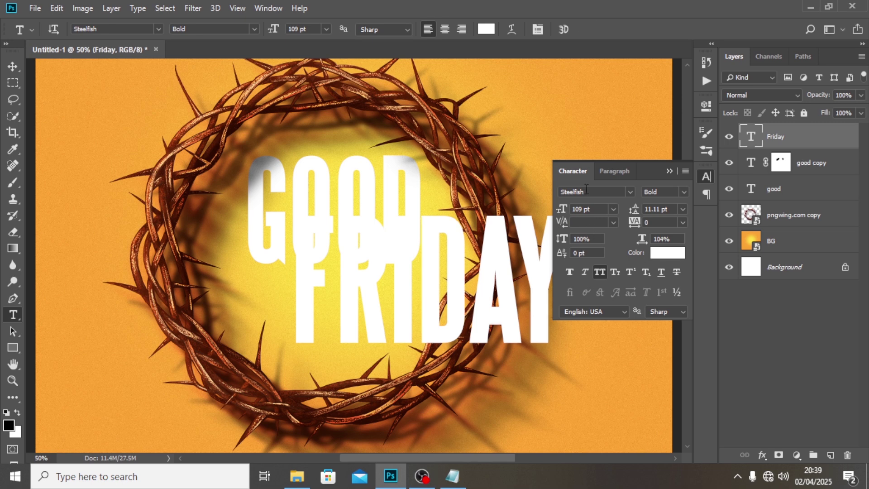
Format the "Friday" text in Autografia PERSONAL USE ONLY Medium and turn off All Caps.
left_click(606, 188)
type("auto")
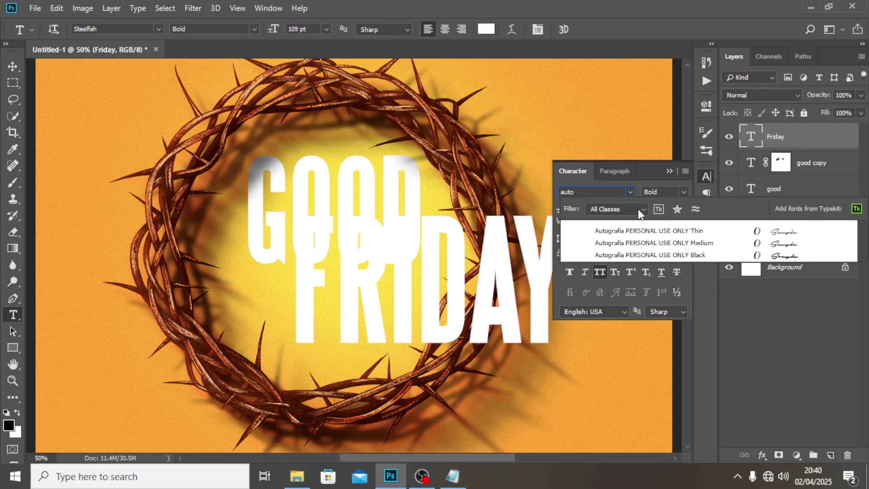
left_click(637, 244)
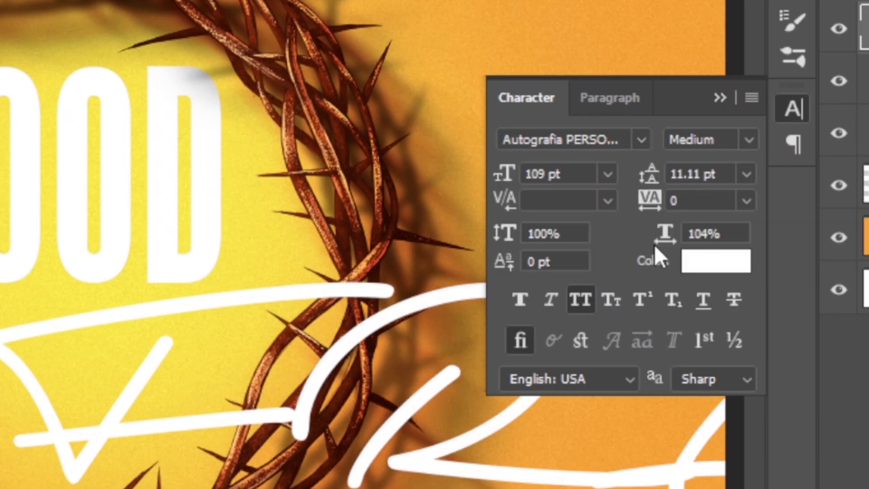
left_click(580, 301)
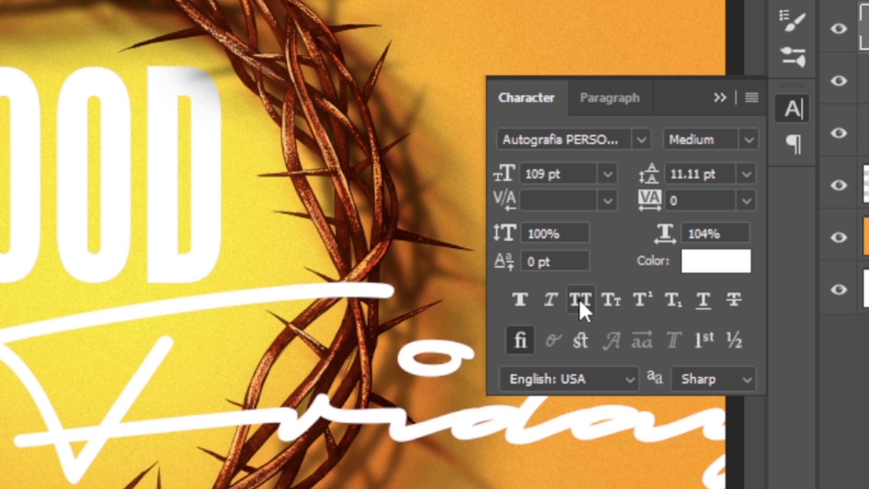
Set the "Friday" text size to 46 pt and move it to overlap the lower edge of "GOOD".
left_click(573, 175)
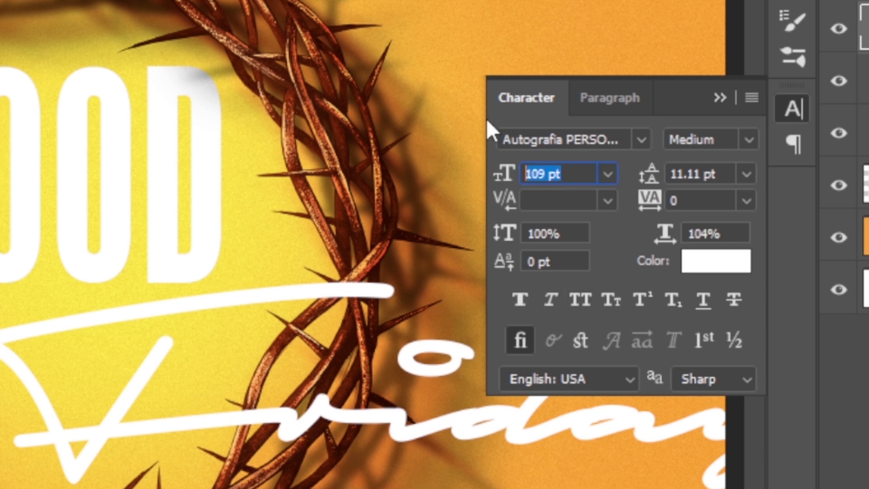
type("46")
key("Return")
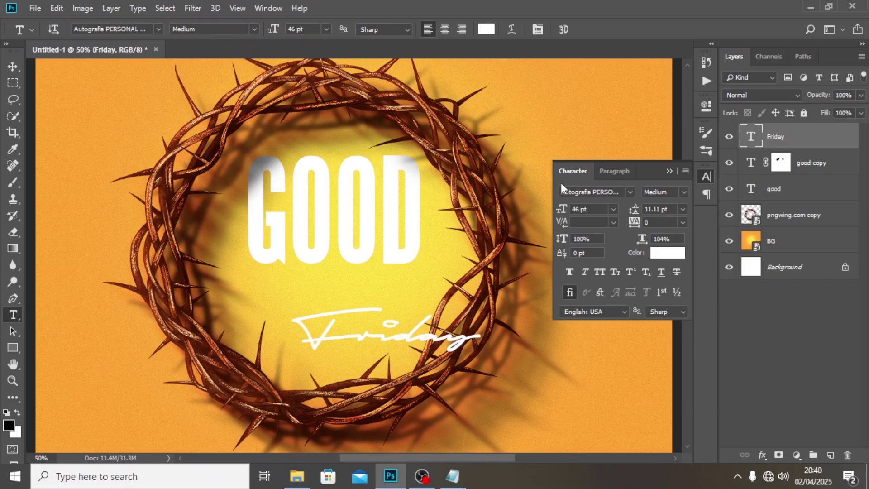
key("v")
left_click_drag(361, 355, 310, 295)
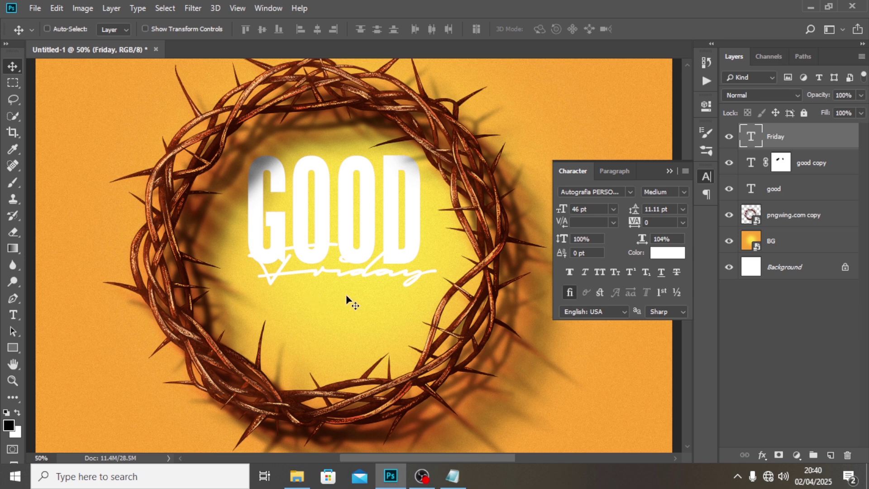
Show the guides over the whole flyer.
key("ctrl")
key("ctrl+0")
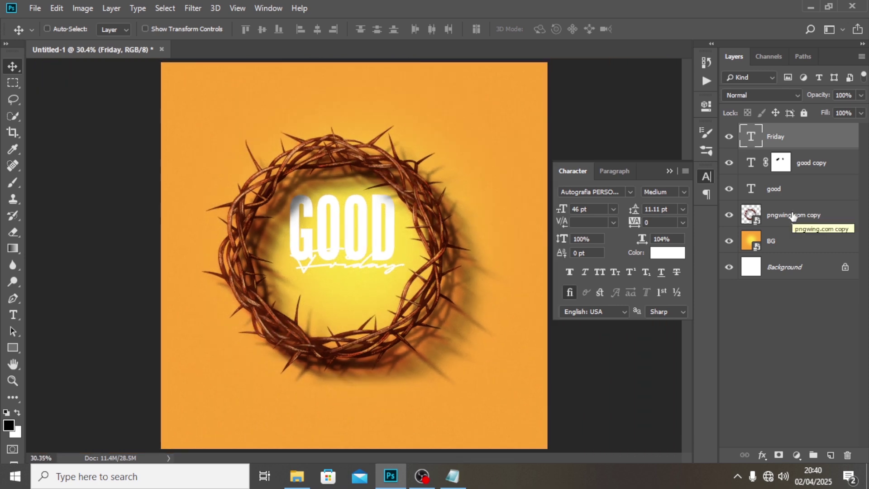
key("ctrl+apostrophe")
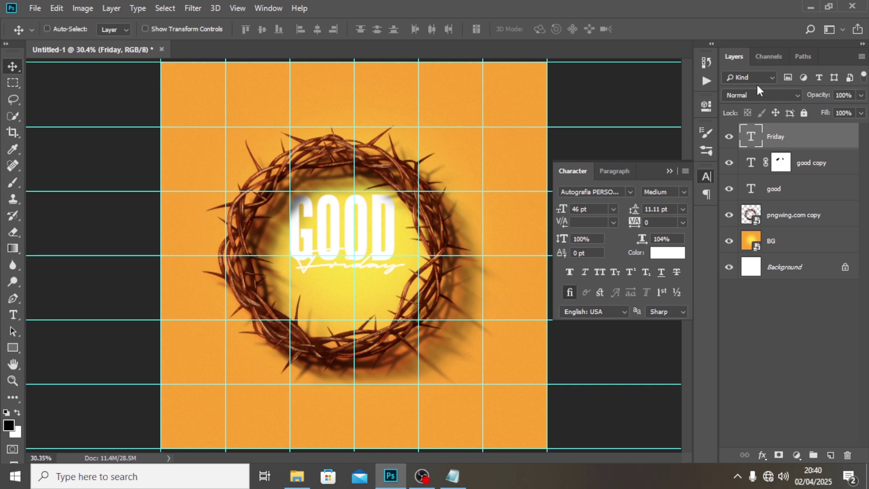
Move the "Friday" text sideways so that it is centred on the middle vertical guide.
key("ctrl+t")
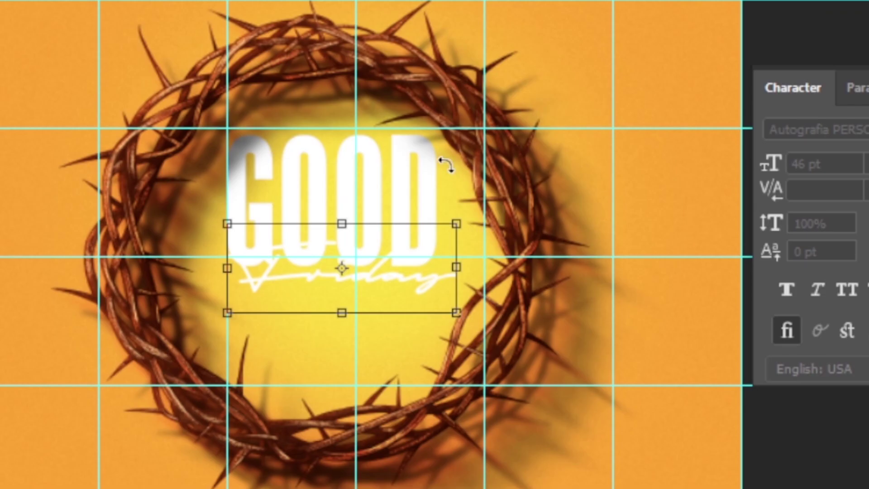
key("Right")
key("Right")
key("Right")
key("Right")
key("Right")
key("Right")
key("Right")
key("Right")
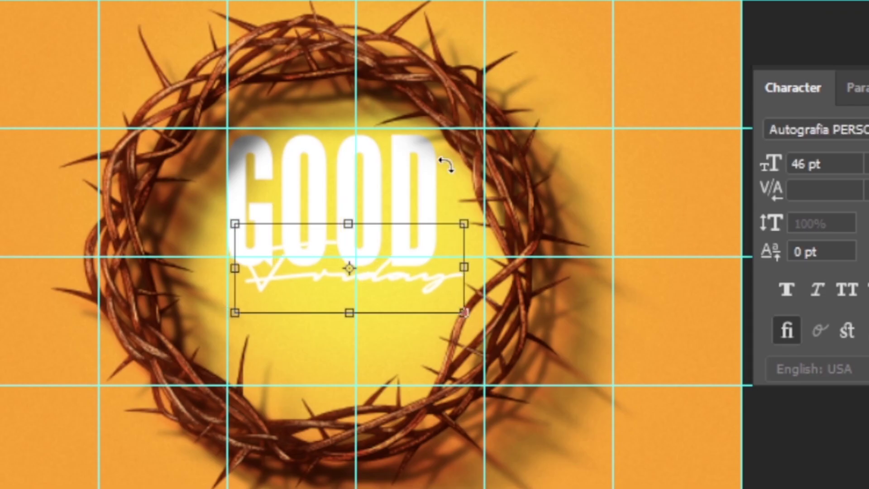
key("Right")
key("Right")
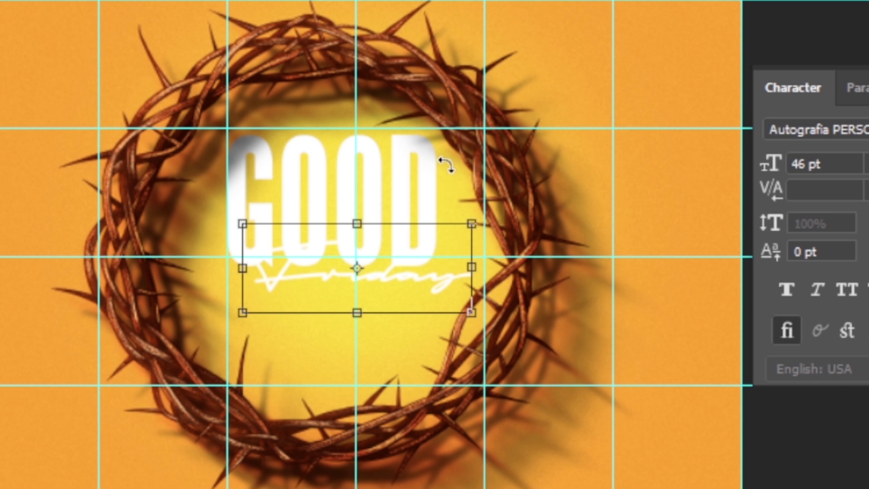
key("Return")
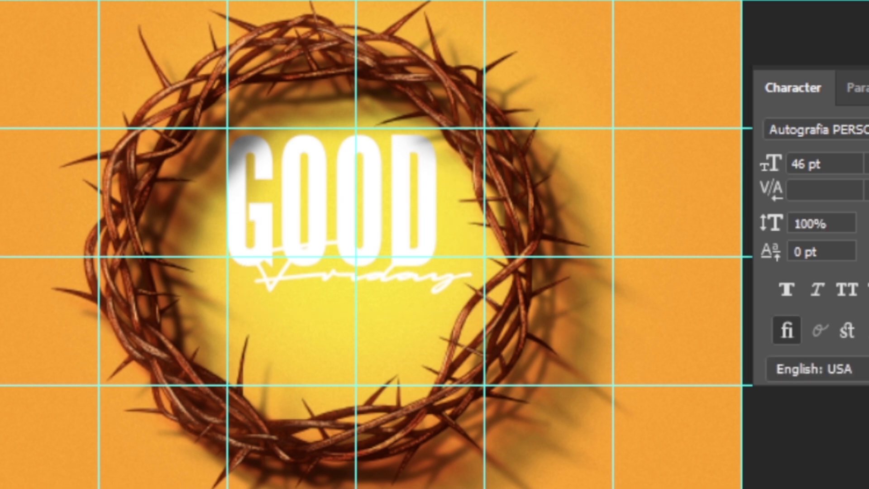
Centre both "GOOD" text layers horizontally on the middle vertical guide.
key("alt+bracketleft")
key("ctrl+t")
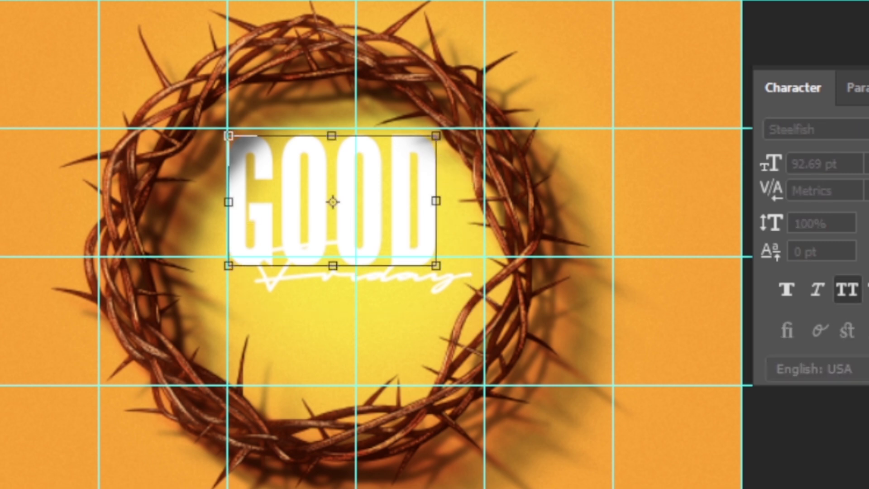
key("Right")
key("Right")
key("Right")
key("Right")
key("Right")
key("Right")
key("Right")
key("Right")
key("Right")
key("Right")
key("Right")
key("Right")
key("Right")
key("Right")
key("Right")
key("Right")
key("Right")
key("Right")
key("Right")
key("Right")
key("Right")
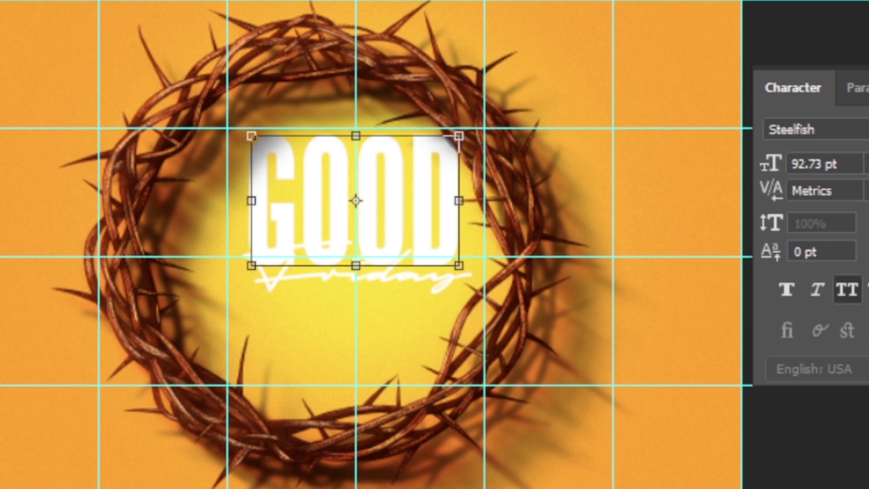
key("Return")
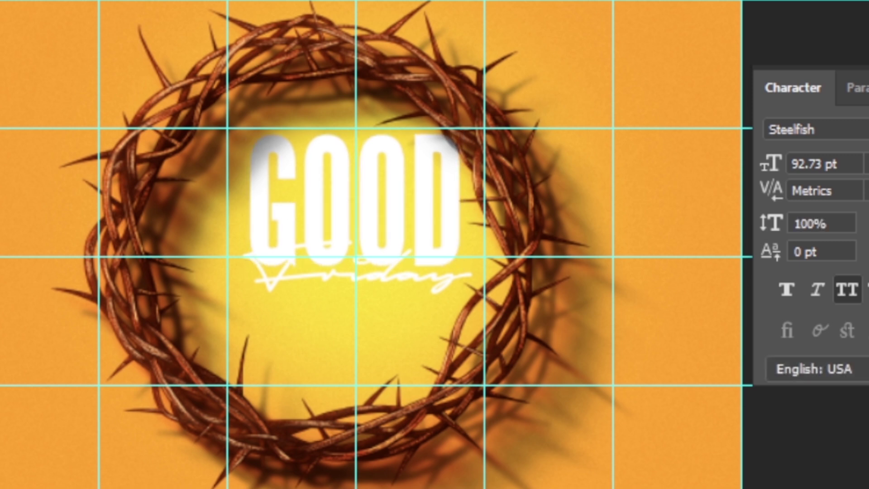
Nudge the crown of thorns layer sideways until it is centred around the title and the middle vertical guide.
key("alt+bracketleft")
key("Right")
key("Right")
key("Right")
key("Right")
key("Right")
key("Right")
key("Right")
key("Right")
key("Right")
key("Right")
key("Right")
key("Right")
key("Right")
key("Right")
key("Right")
key("Right")
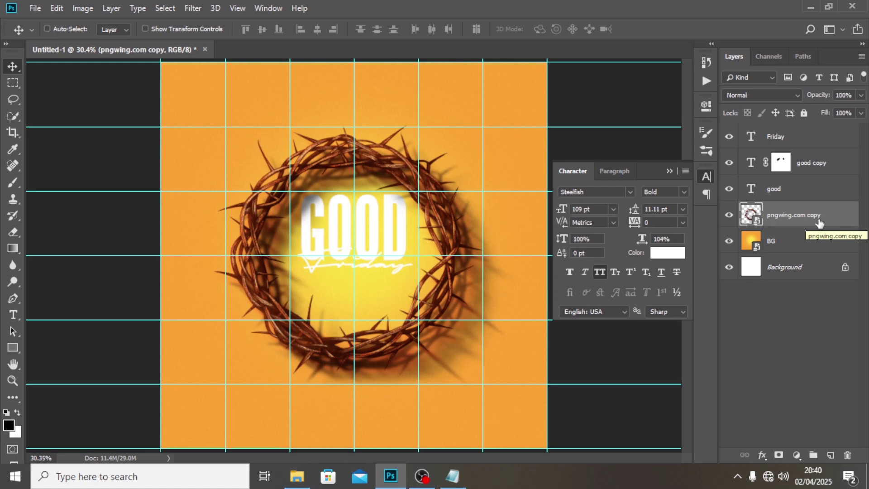
key("Left")
key("Left")
key("Left")
key("Left")
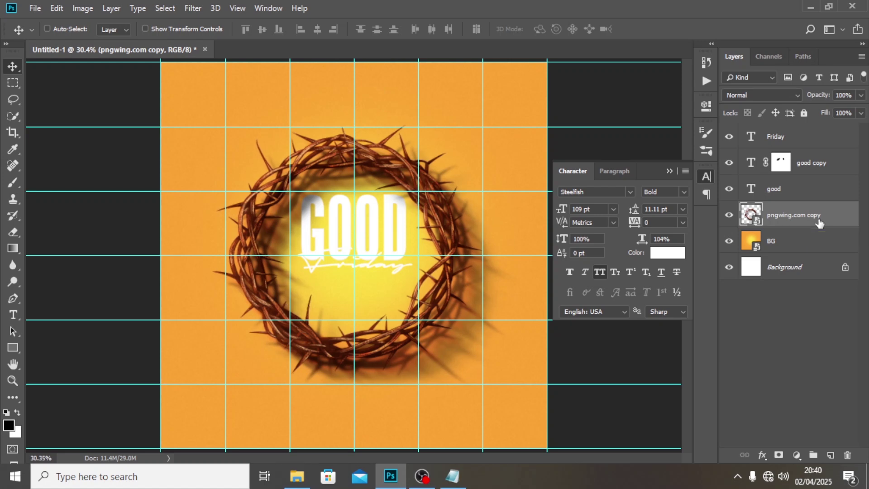
key("Left")
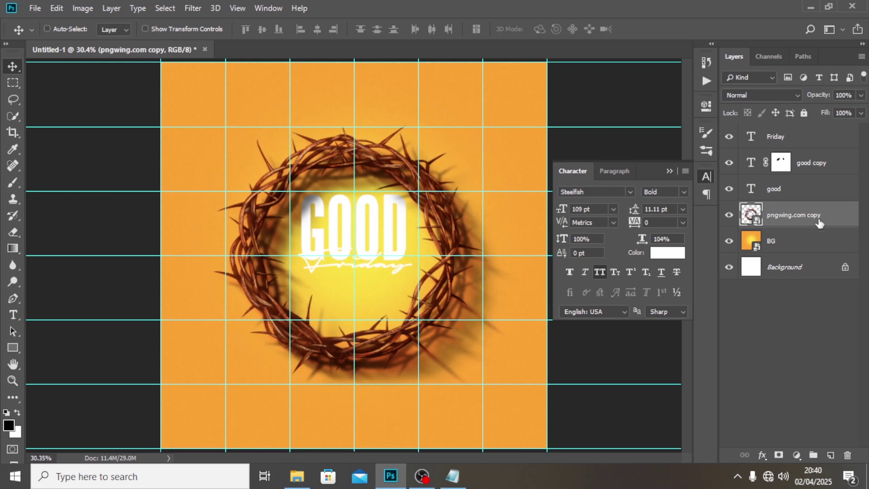
key("Right")
key("Right")
key("Right")
key("Right")
key("Right")
key("Right")
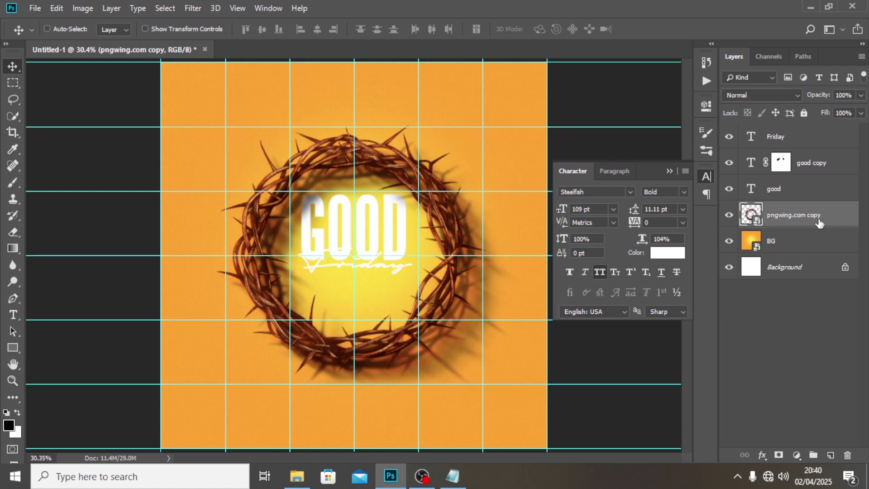
key("Right")
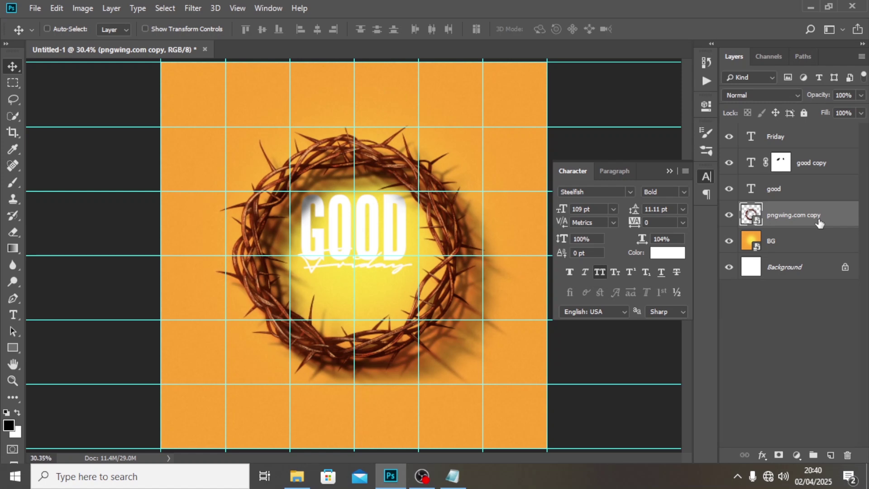
Change the colour of the "Friday" text to black (000000).
left_click(796, 135)
left_click(676, 254)
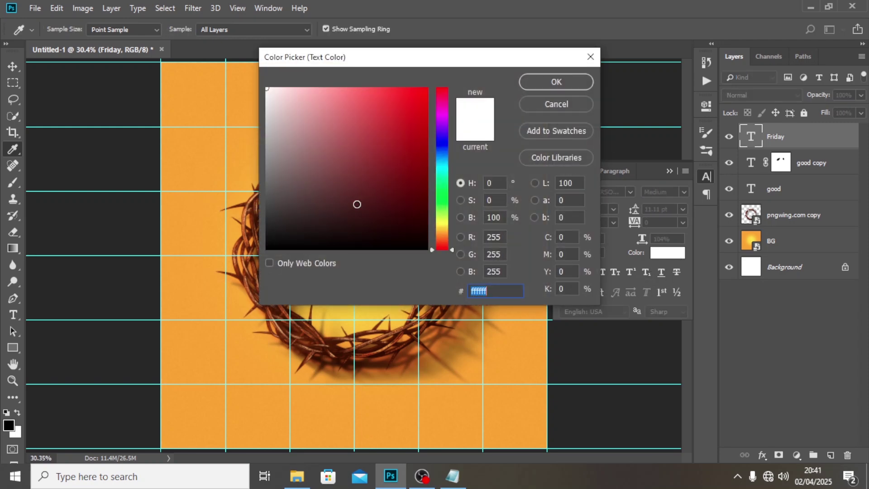
left_click(268, 248)
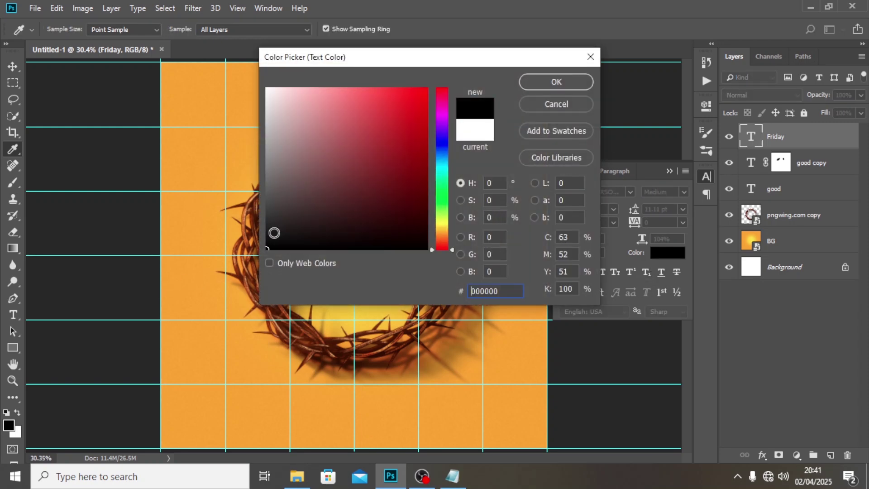
left_click(528, 87)
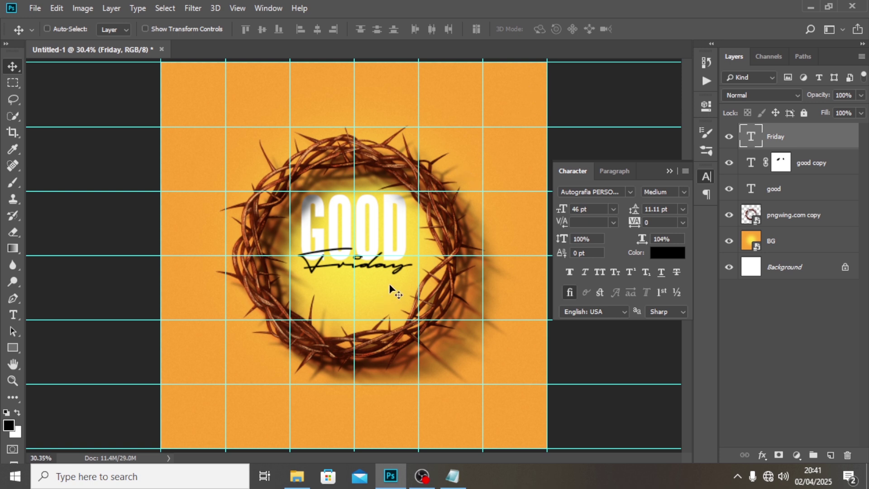
Select the "Friday" layer and both "GOOD" layers together and nudge them slightly down inside the crown.
left_click(776, 219)
left_click(790, 190)
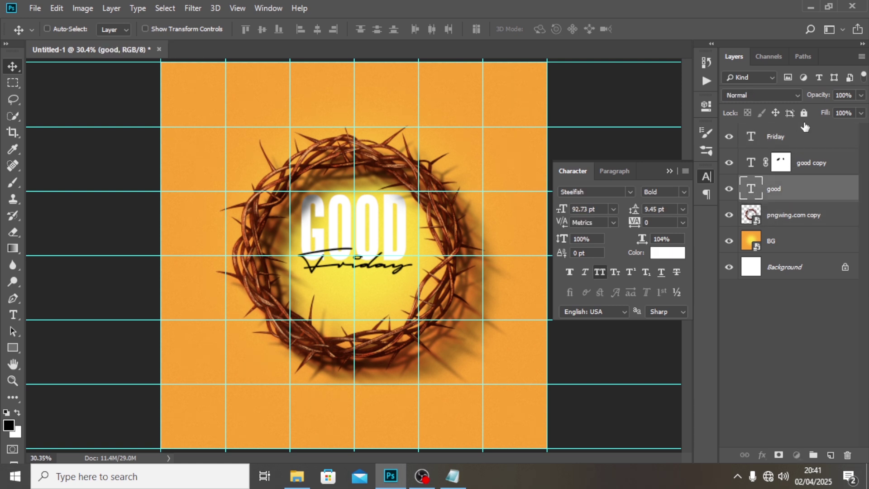
left_click(804, 128, "shift")
key("Down")
key("Down")
key("Down")
key("Down")
key("Down")
key("Down")
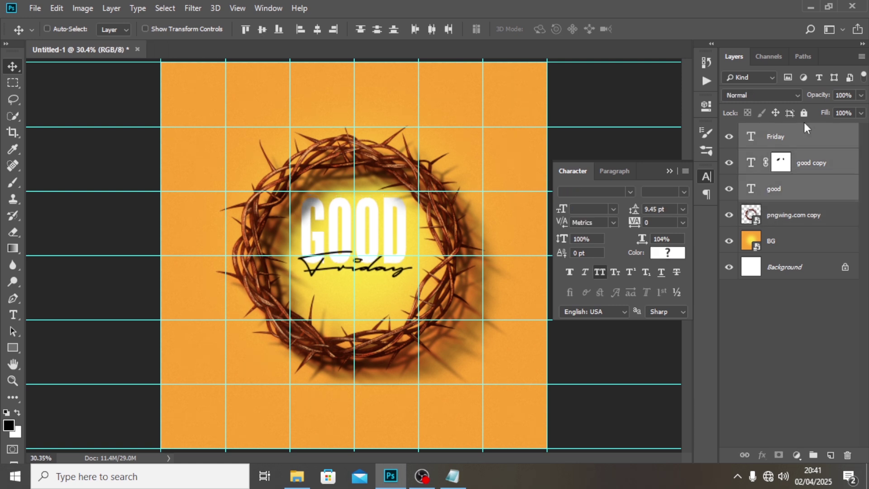
key("Down")
key("Down")
key("Down")
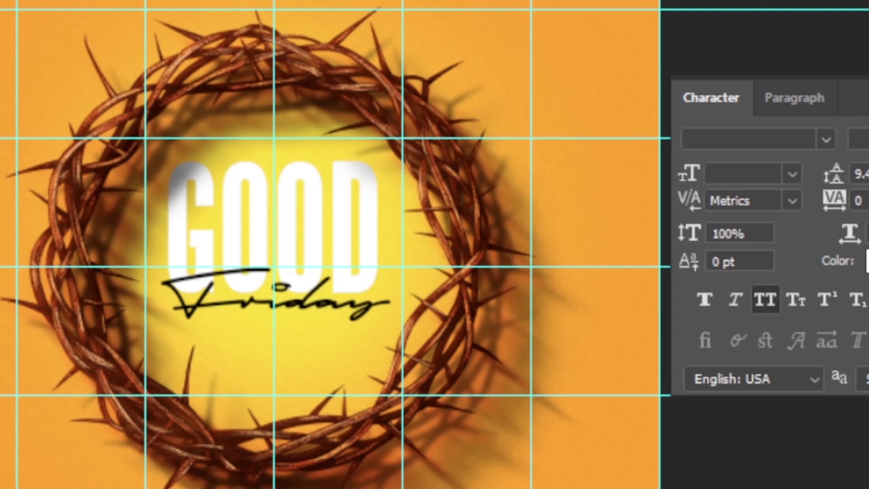
Enlarge the selected "GOOD Friday" title slightly and realign it to the middle vertical guide.
key("ctrl+t")
left_click_drag(388, 318, 404, 331)
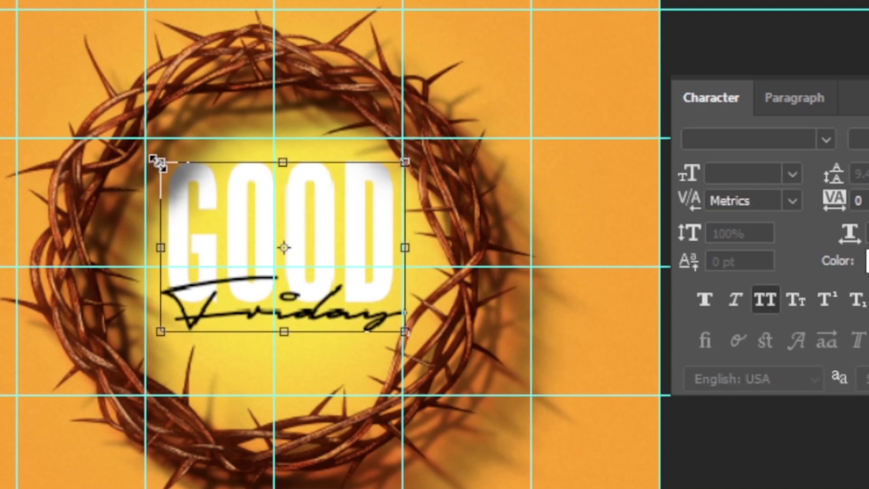
left_click_drag(156, 162, 157, 150)
key("Return")
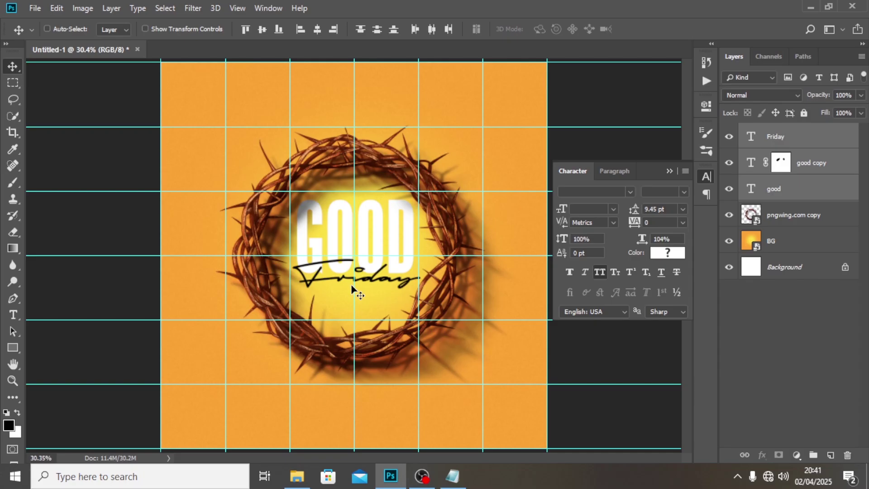
key("ctrl+t")
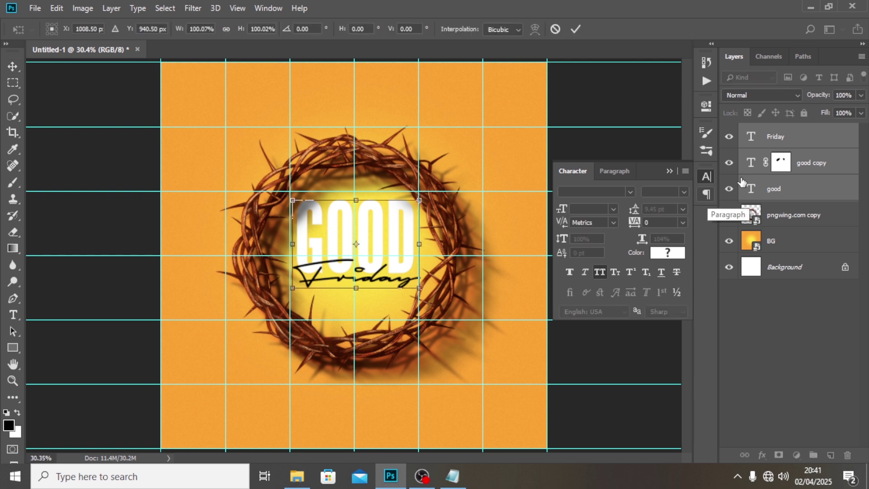
key("Return")
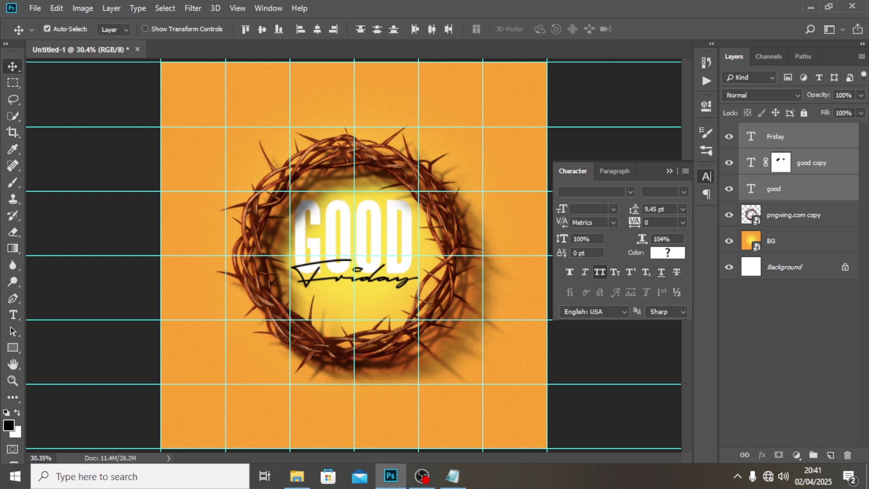
Hide the guides and group the three title text layers under the name "good friday".
key("ctrl+semicolon")
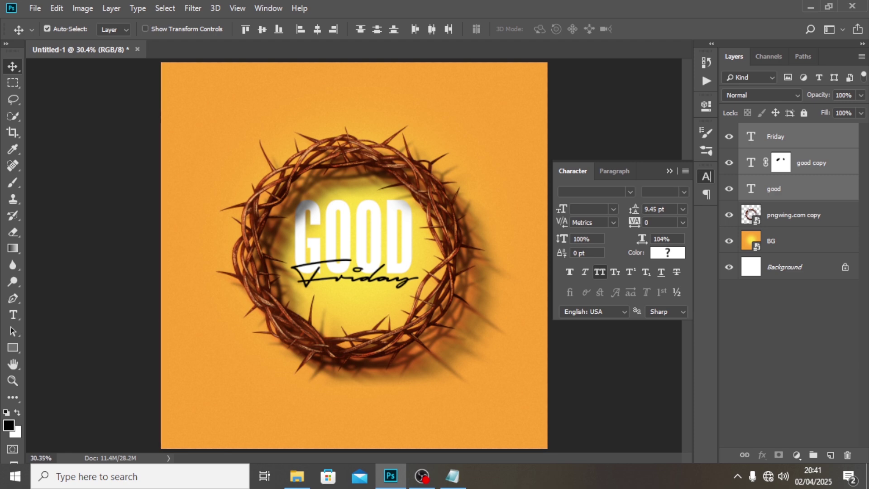
key("ctrl+g")
double_click(773, 131)
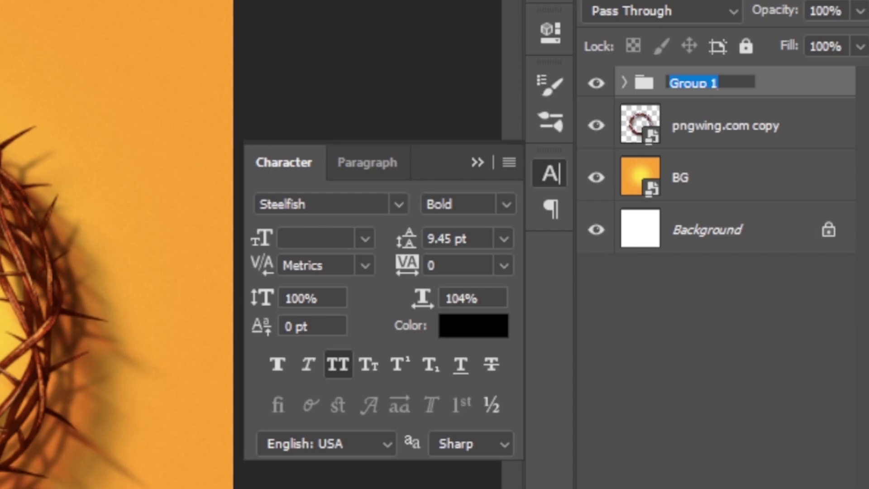
type("good fr")
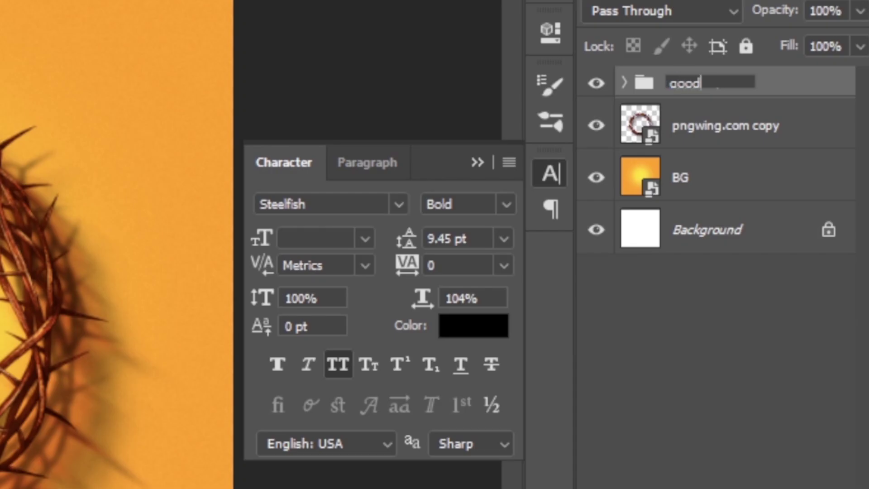
type("iday")
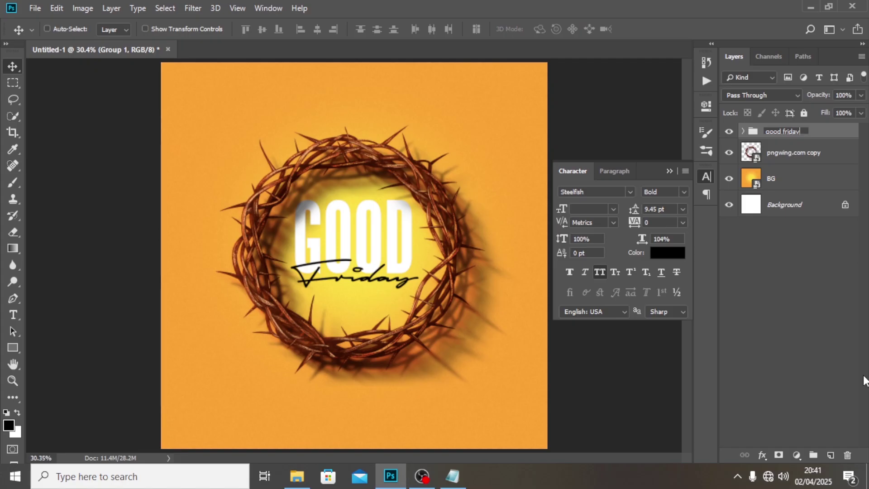
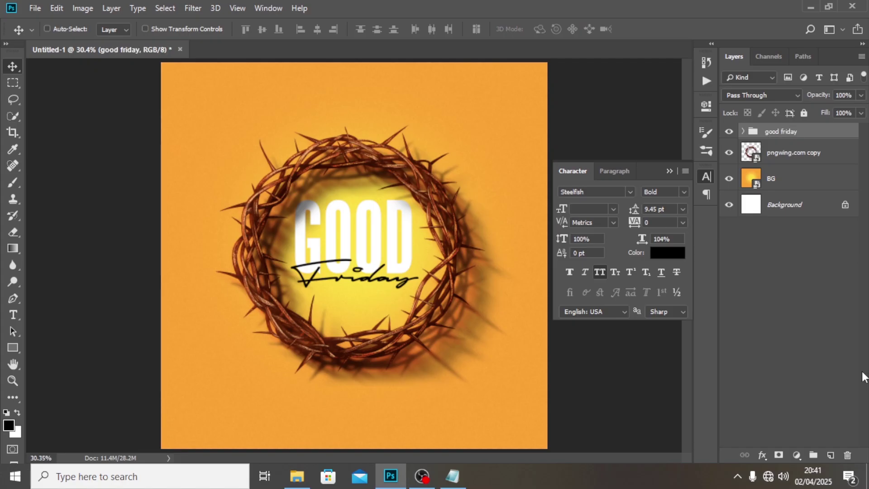
Add a text layer above the crown with "Thank God it's Friday" copied from the Notepad file A.
key("ctrl+minus")
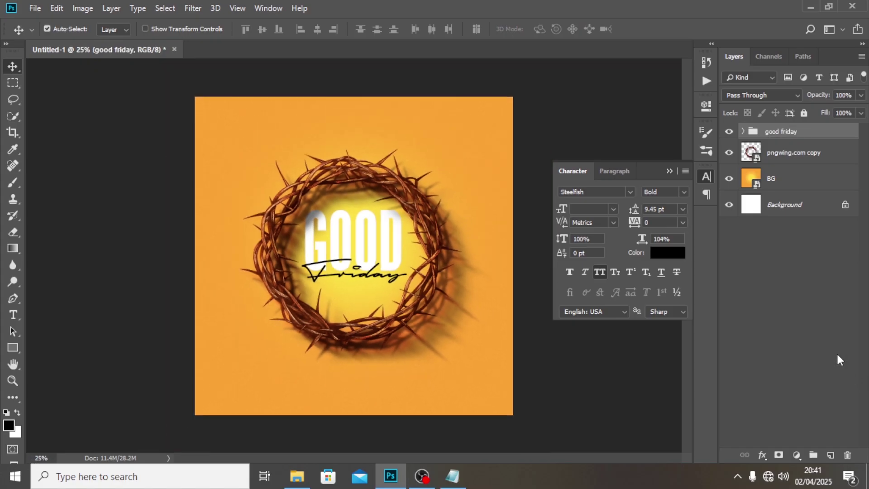
key("t")
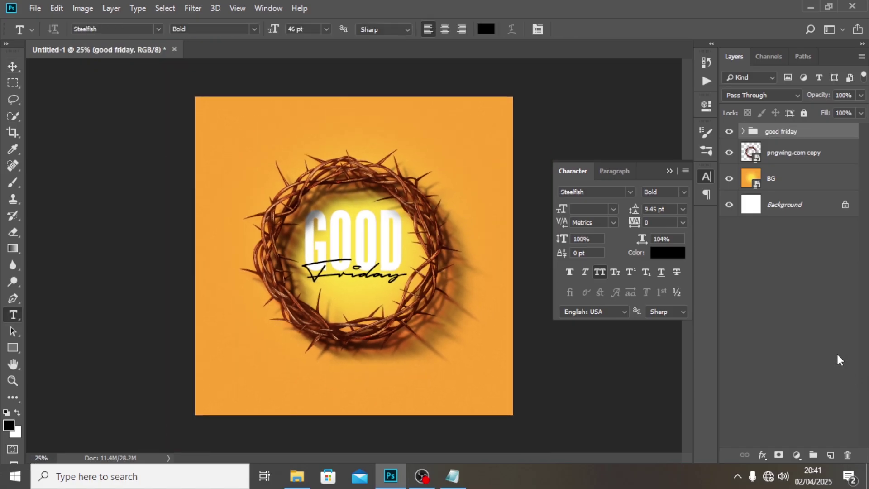
left_click(285, 124)
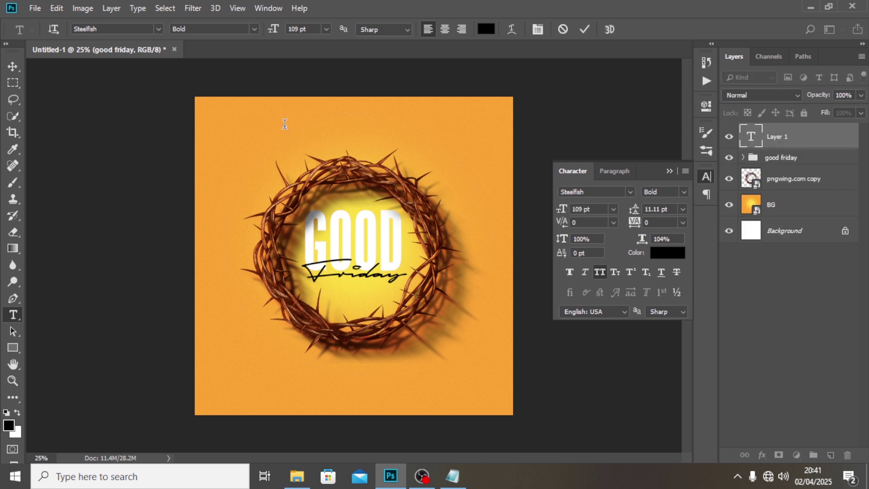
left_click(452, 476)
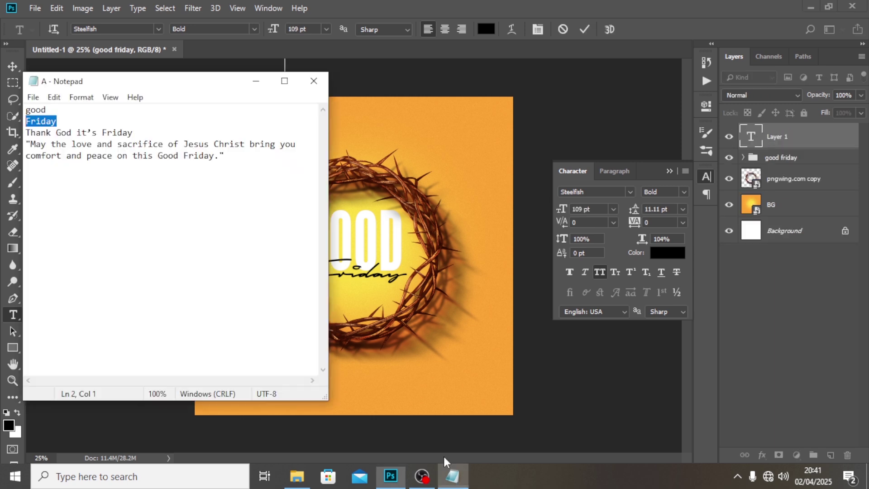
left_click_drag(145, 135, 12, 132)
key("ctrl+c")
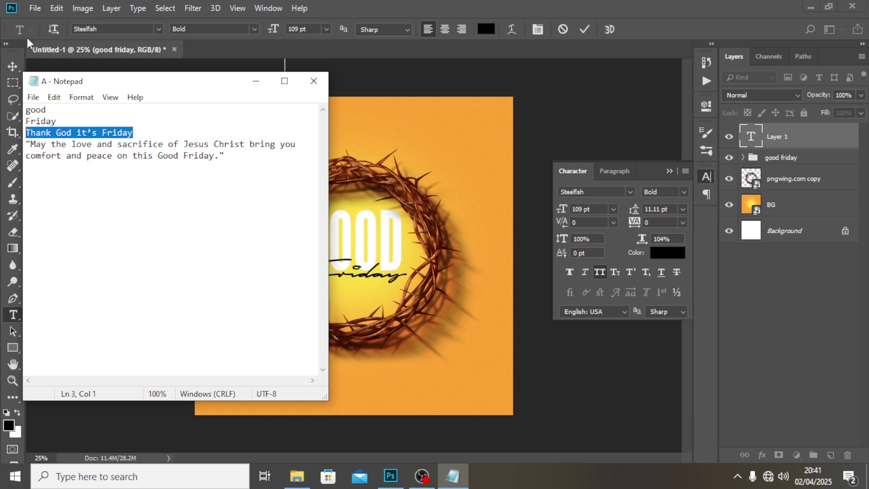
left_click(439, 0)
key("ctrl+v")
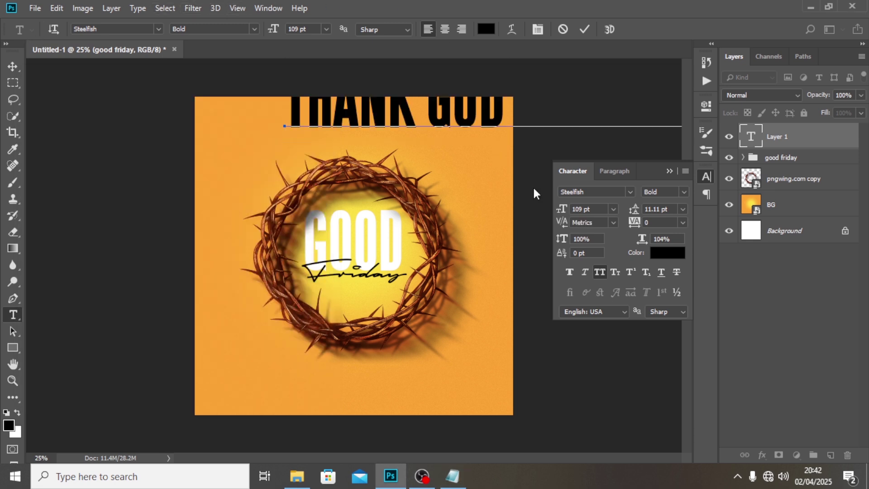
left_click(807, 129)
Set the "Thank God it's Friday" text to Autografia PERSONAL USE ONLY Medium at 30 pt, with All Caps turned off.
left_click(629, 192)
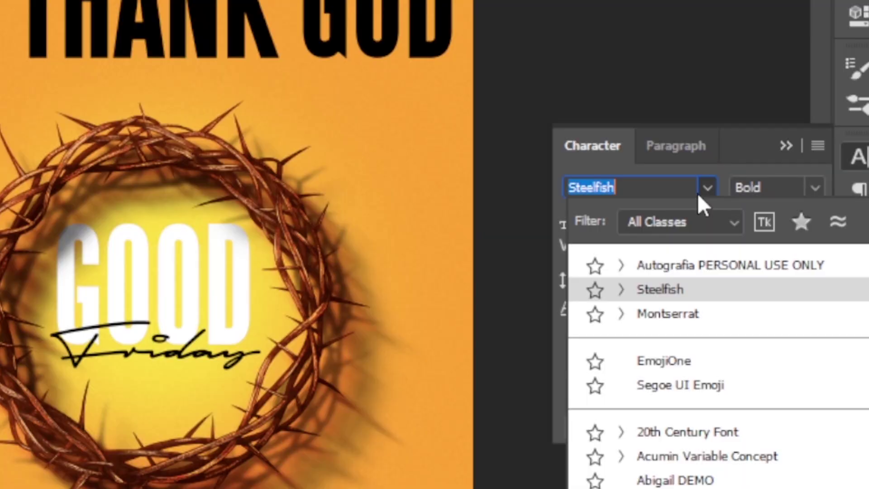
left_click(687, 265)
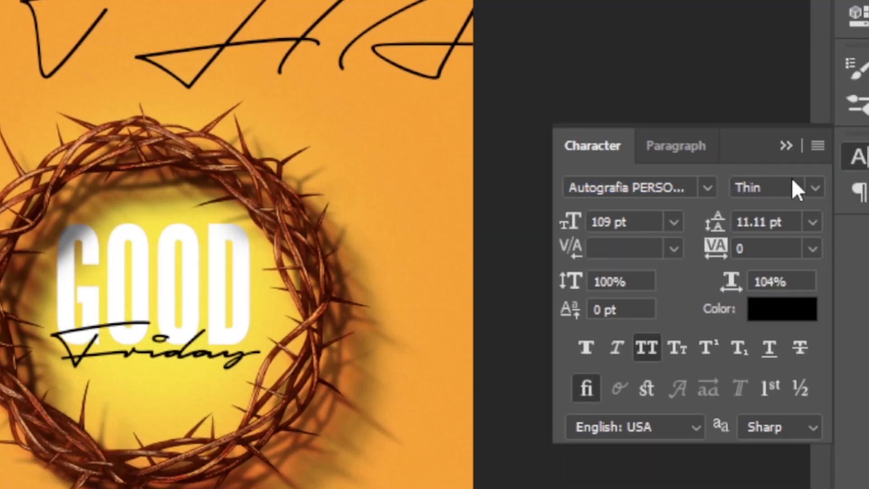
left_click(815, 188)
left_click(794, 231)
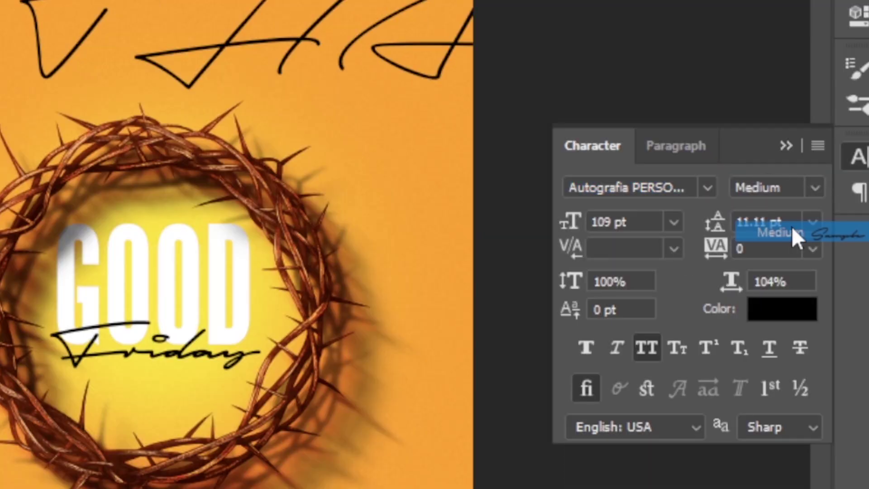
left_click(645, 346)
left_click(627, 222)
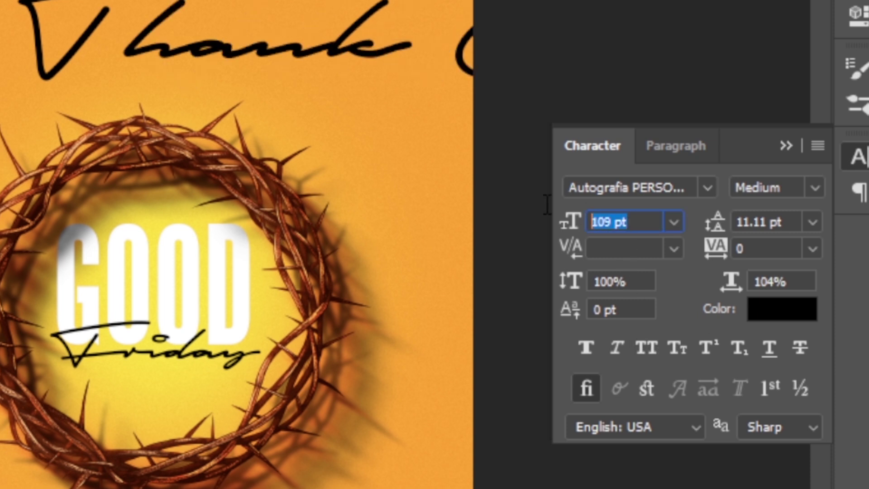
type("30")
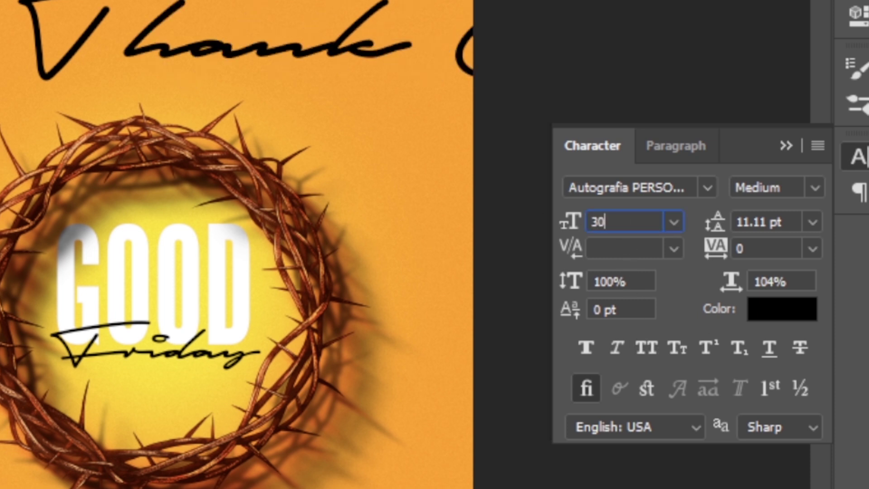
key("Return")
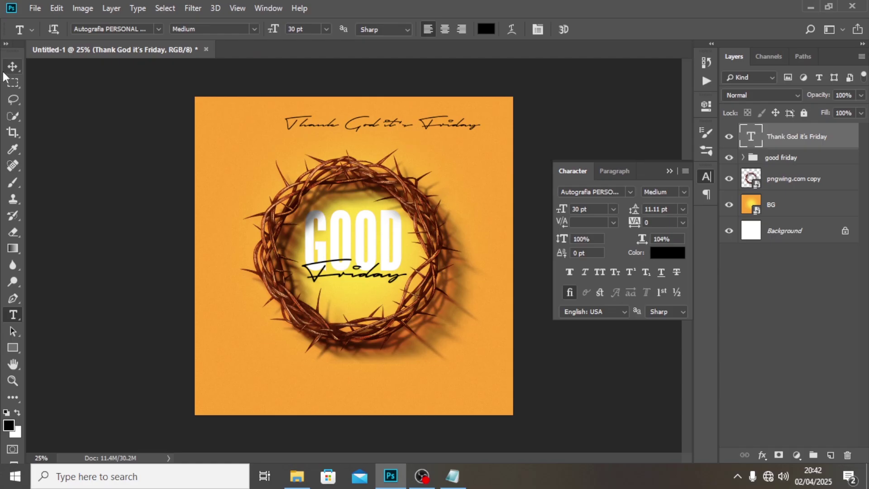
Show the guides and centre the "Thank God it's Friday" line on the middle vertical guide above the crown.
left_click(12, 67)
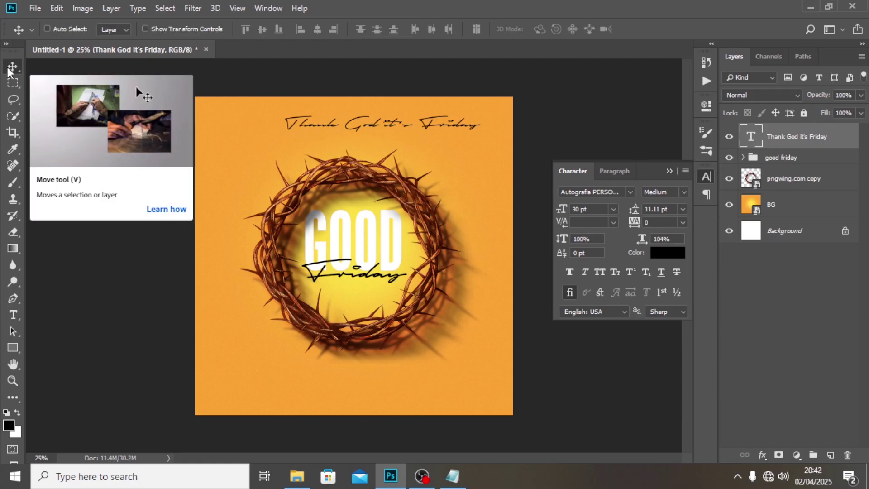
key("ctrl+apostrophe")
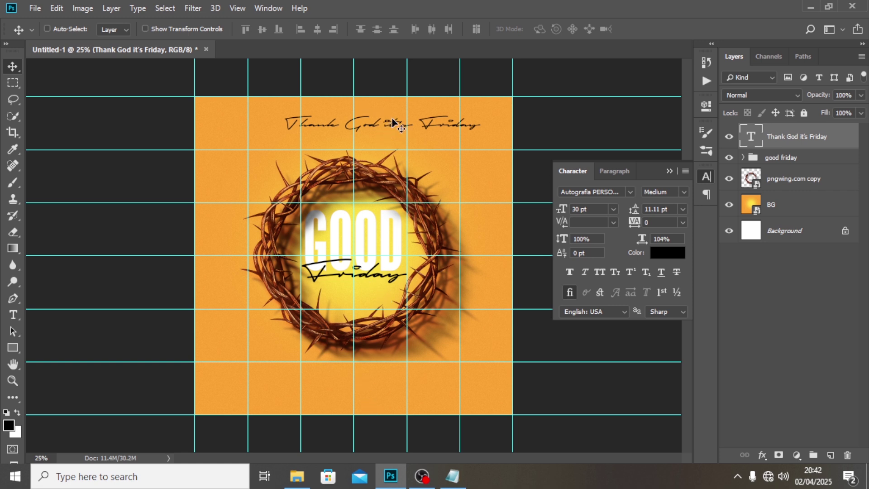
key("ctrl+t")
left_click_drag(421, 118, 391, 123)
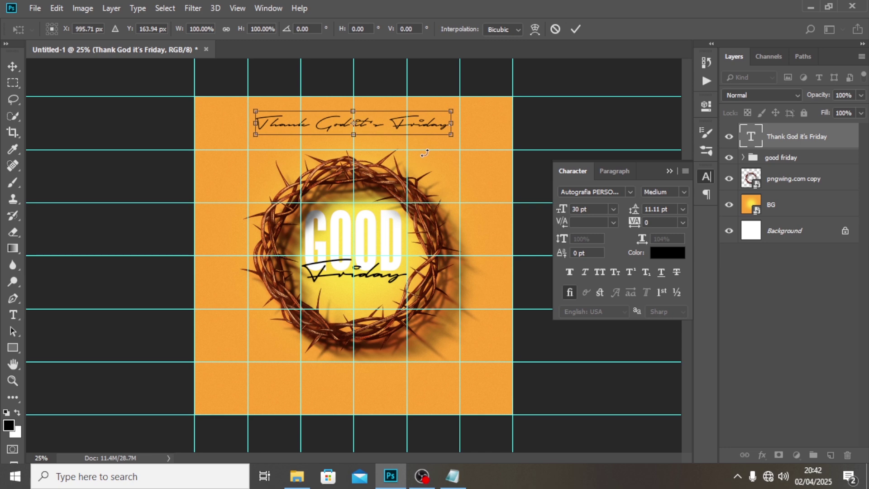
key("Return")
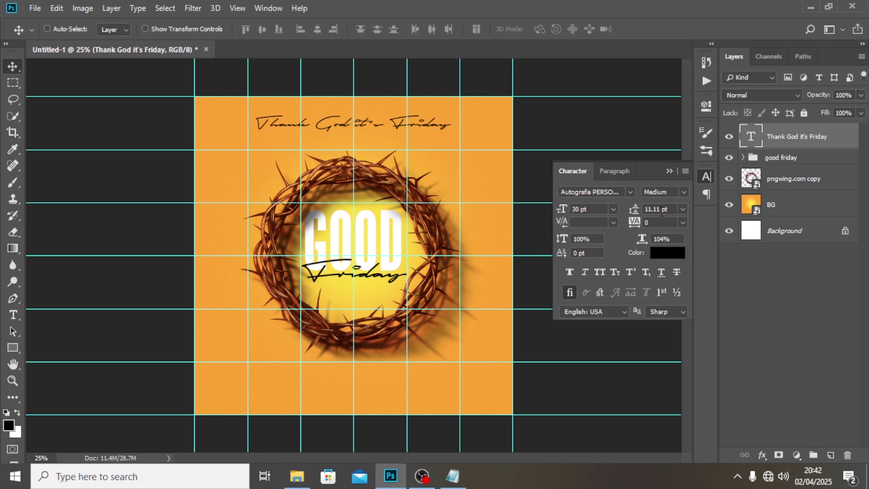
Change the "Thank God it's Friday" text color to white (ffffff).
left_click(671, 253)
type("ffffff")
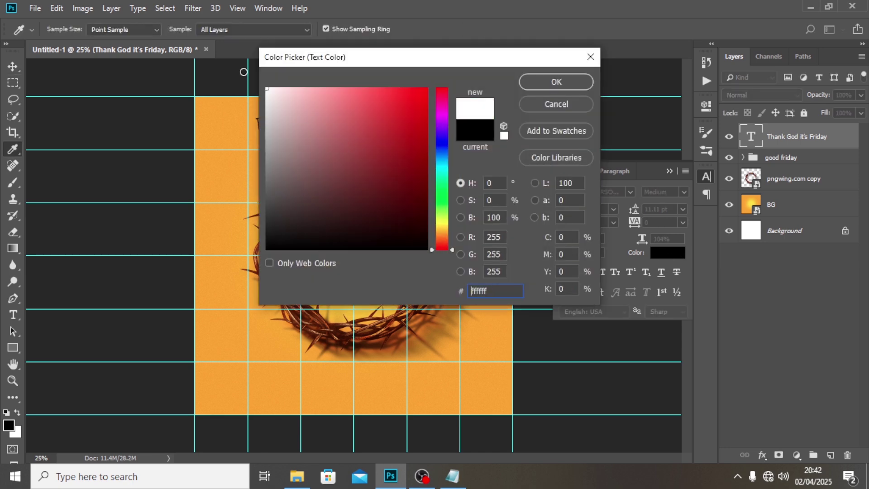
left_click(531, 84)
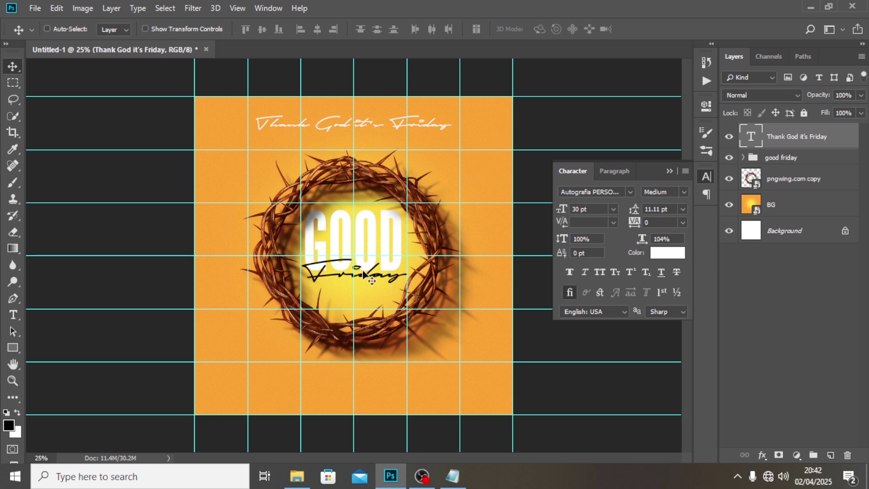
Add a text layer below the crown with the quoted "May the love and sacrifice of Jesus Christ" message copied from Notepad file A.
key("t")
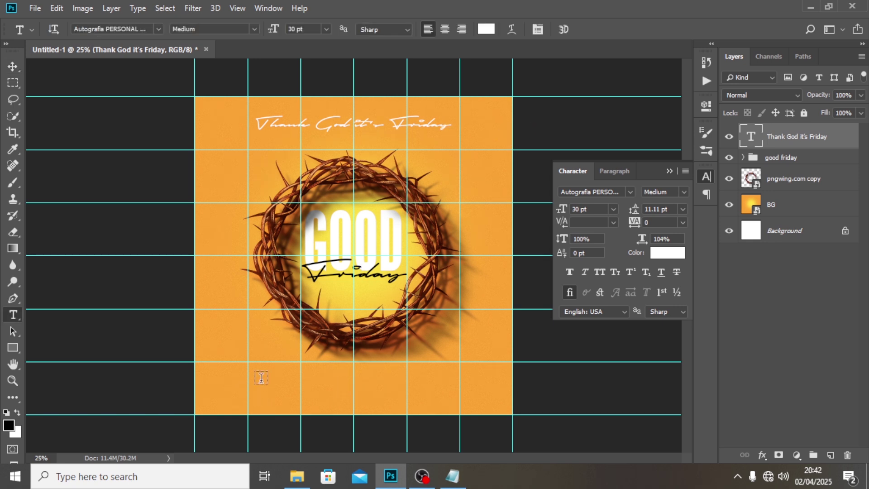
left_click(261, 378)
left_click(453, 476)
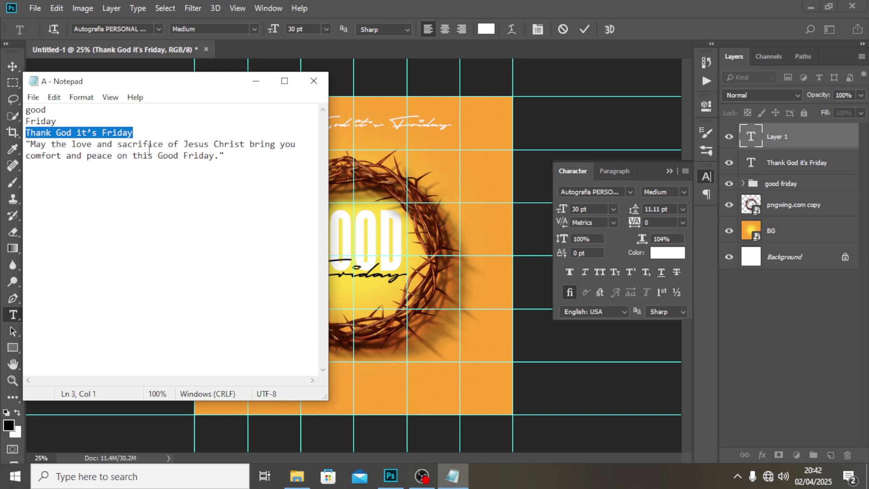
left_click_drag(228, 150, 19, 142)
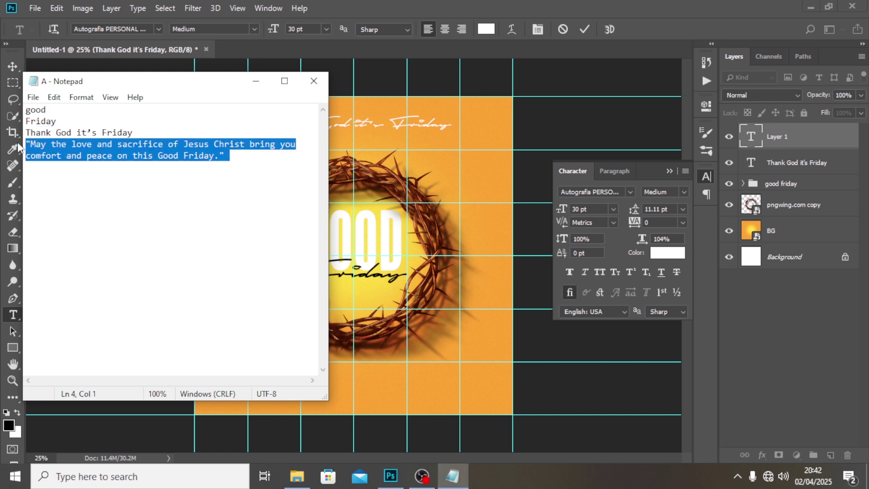
key("ctrl+c")
key("alt+Tab")
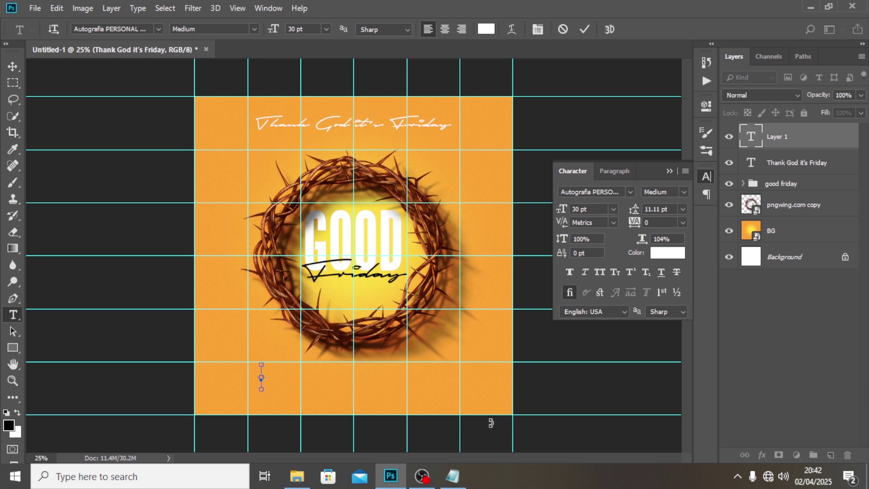
key("ctrl+v")
left_click(797, 148)
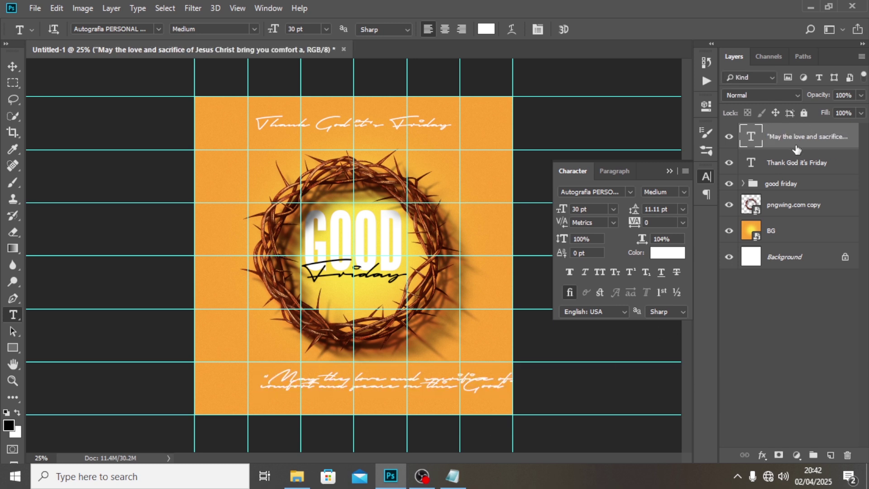
Set the message text below the crown to Lato Bold at 12 pt.
left_click(628, 193)
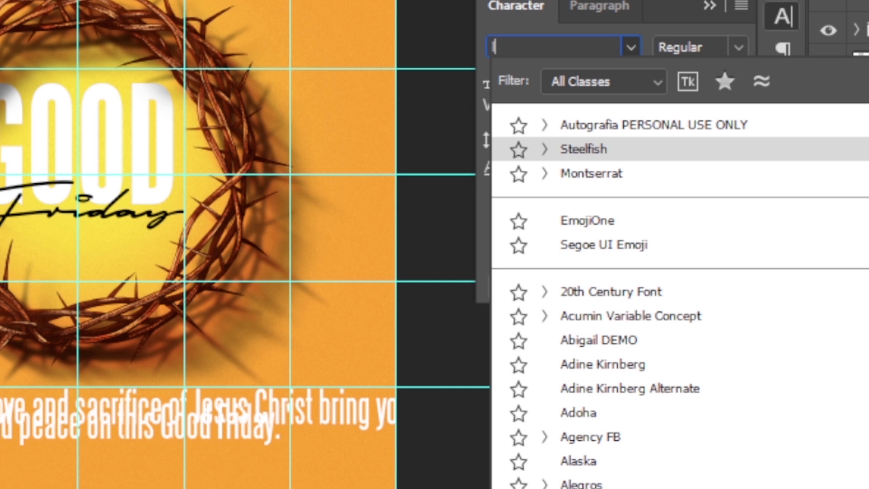
type("lato")
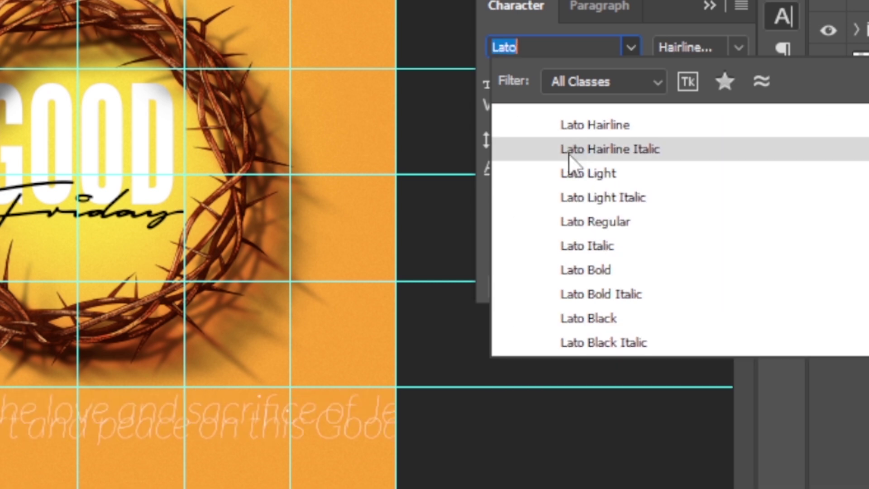
left_click(611, 268)
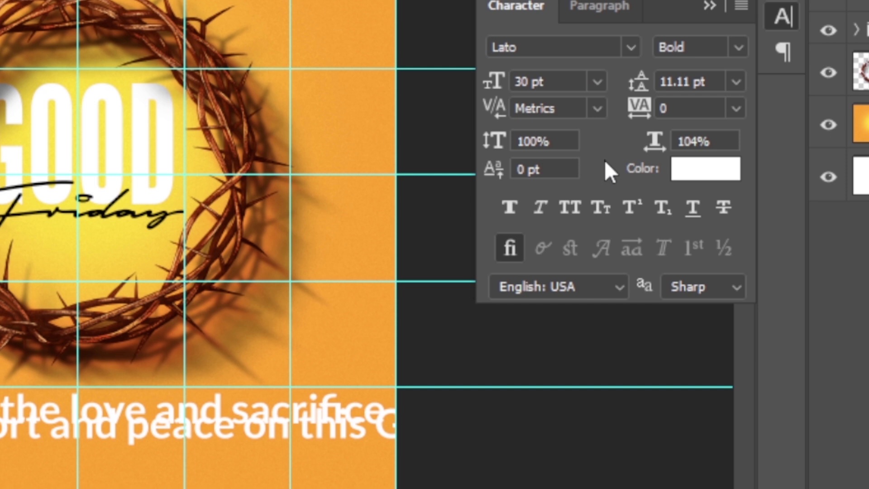
left_click(556, 80)
type("12")
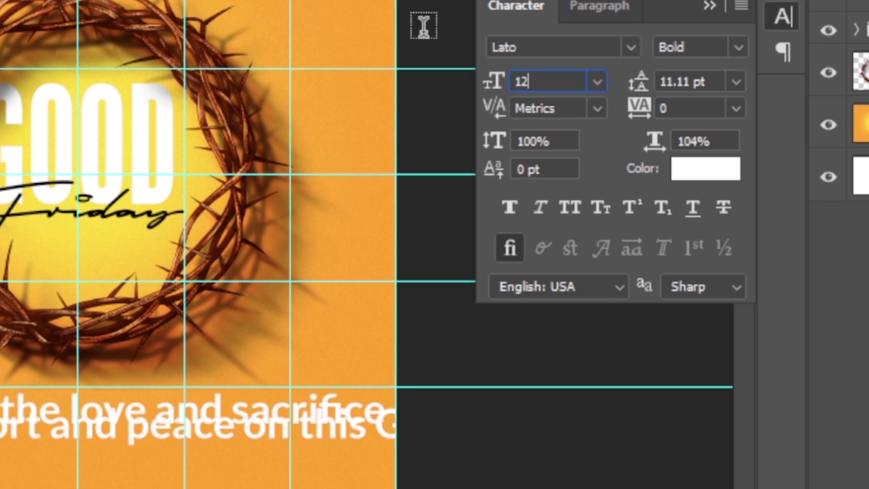
key("Return")
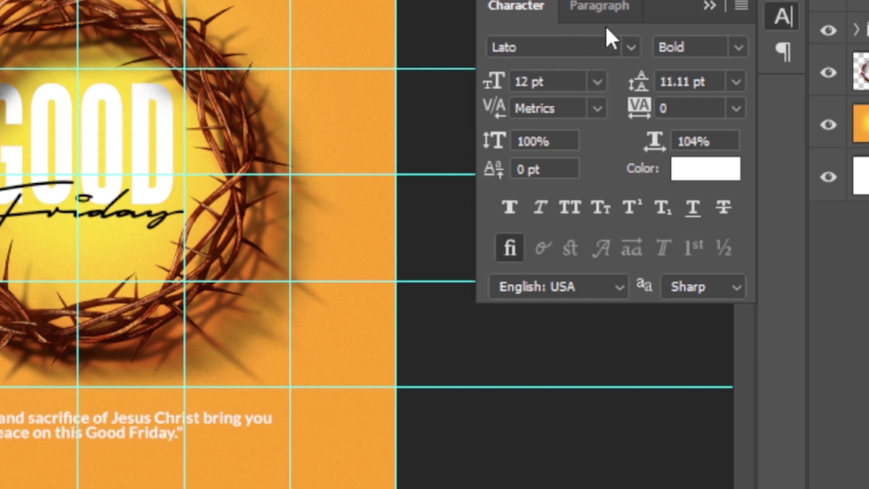
Centre-align the two-line message and move it back beneath the crown near the middle of the flyer.
left_click(597, 5)
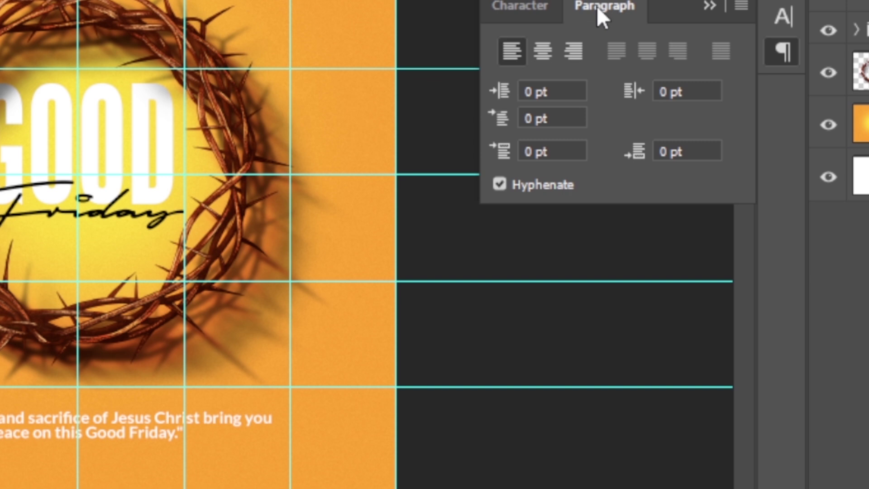
left_click(541, 53)
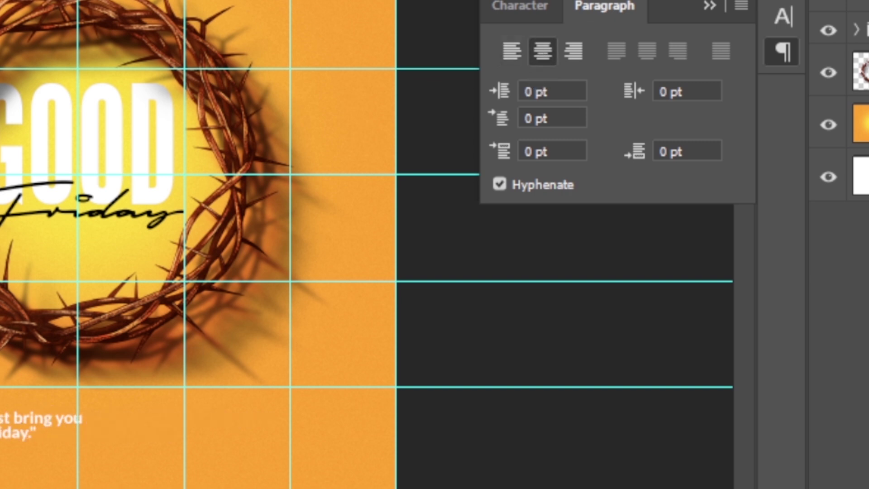
left_click_drag(58, 431, 221, 421)
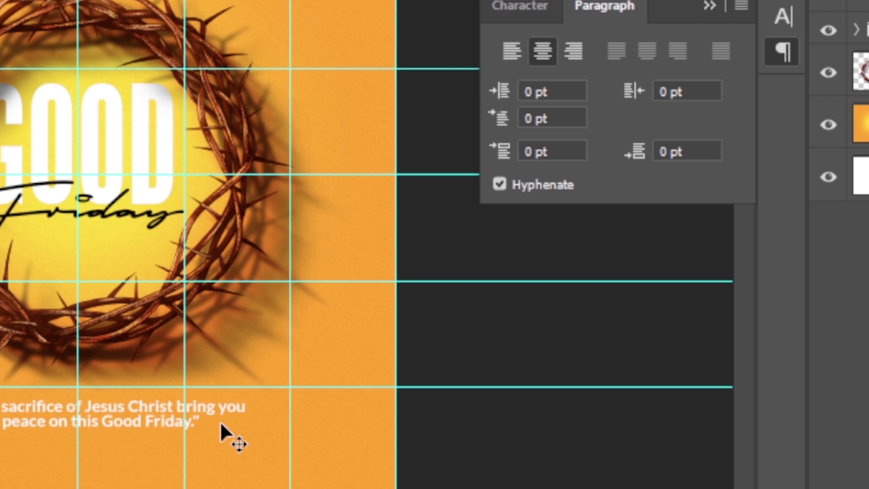
Set the line spacing of the message text to 13 pt.
left_click(527, 5)
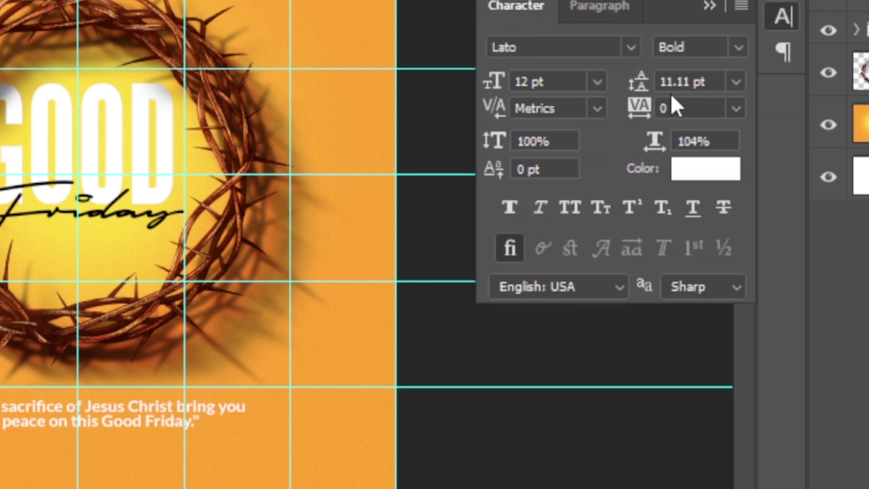
left_click(706, 82)
type("13")
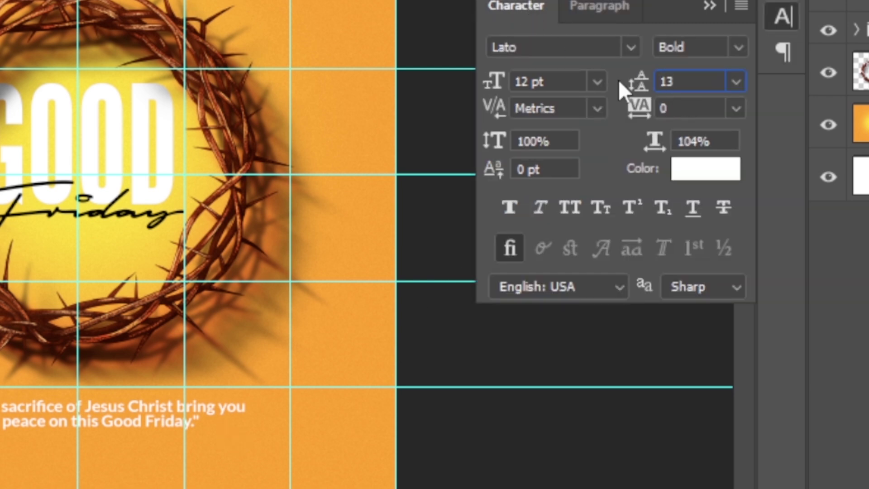
key("Return")
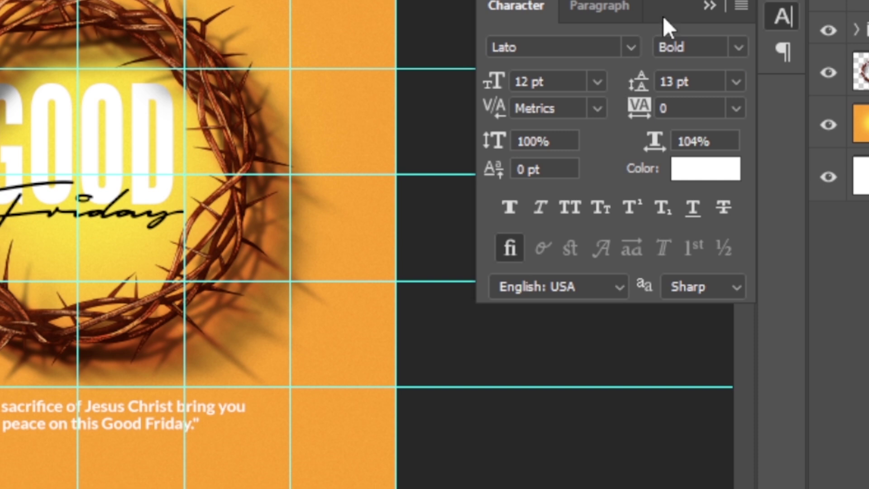
left_click(510, 207)
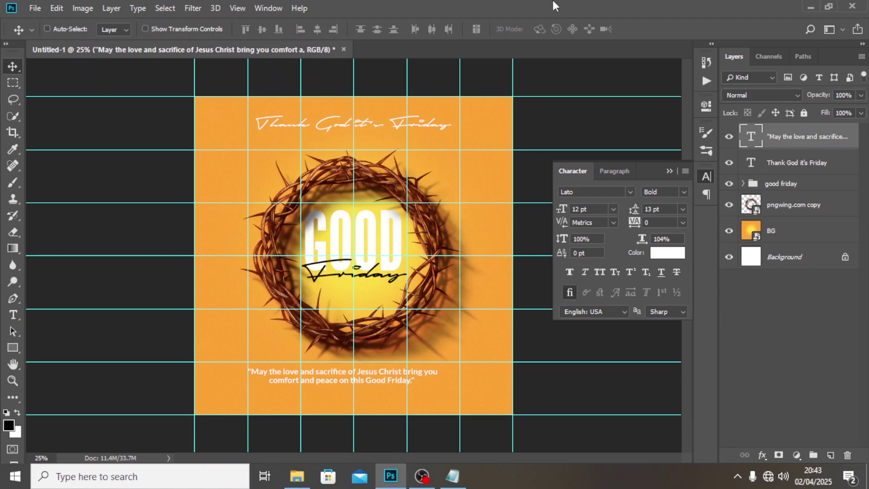
Shift the message text 70 px to the right so it is centred on the middle vertical guide.
key("ctrl+t")
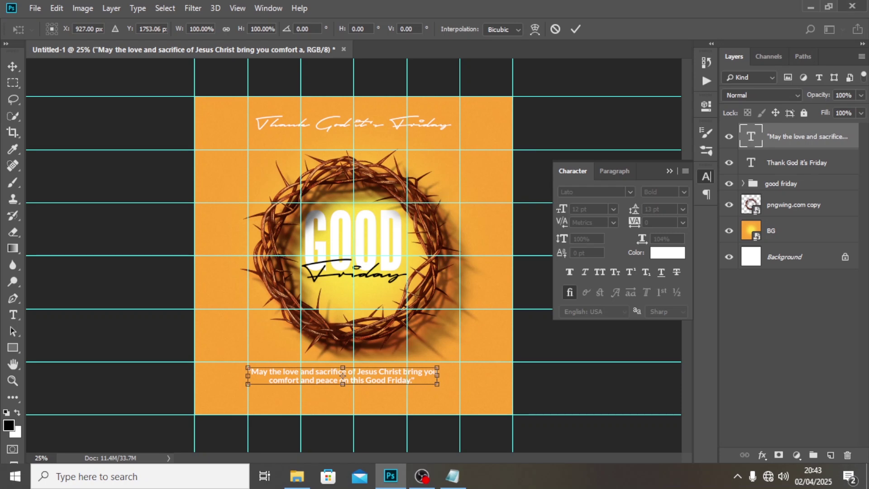
key("shift+Right")
key("shift+Right")
key("shift+Right")
key("shift+Right")
key("shift+Right")
key("shift+Right")
key("shift+Right")
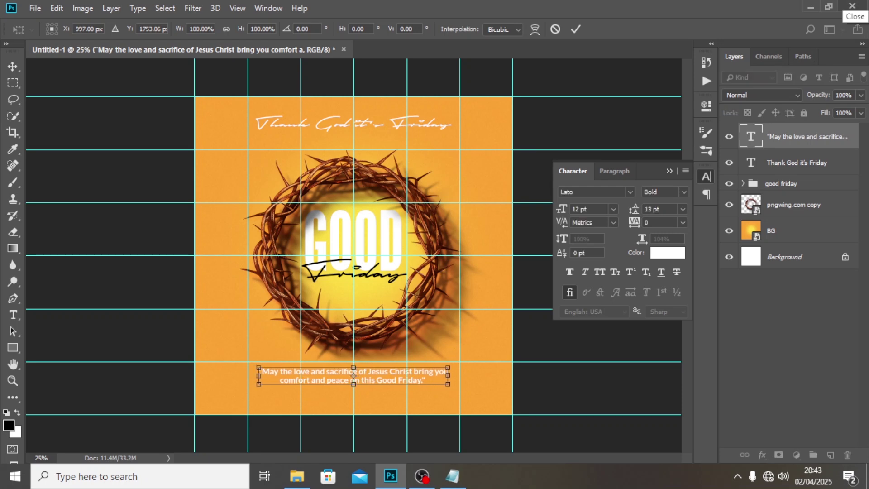
key("Return")
Nudge the message text up closer to the crown and hide the guides.
key("shift+Up")
key("shift+Up")
key("shift+Up")
key("shift+Up")
key("shift+Up")
key("shift+Up")
key("shift+Up")
key("shift+Up")
key("shift+Up")
key("shift+Up")
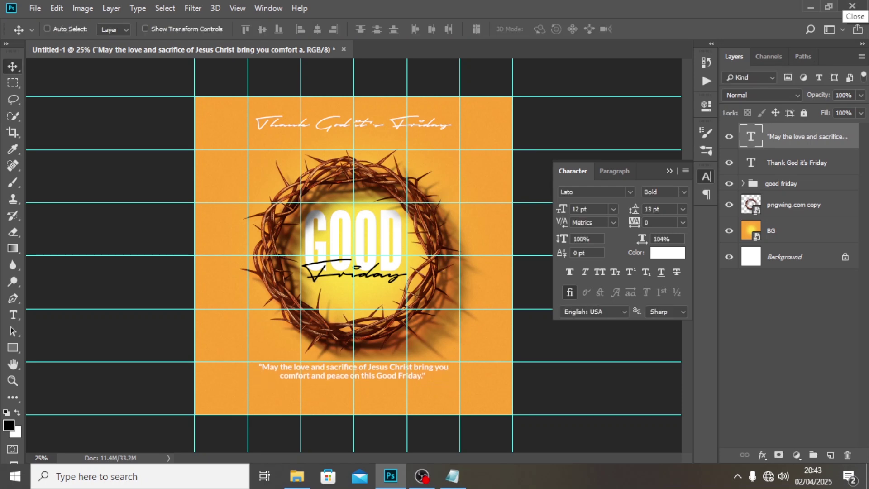
key("ctrl+semicolon")
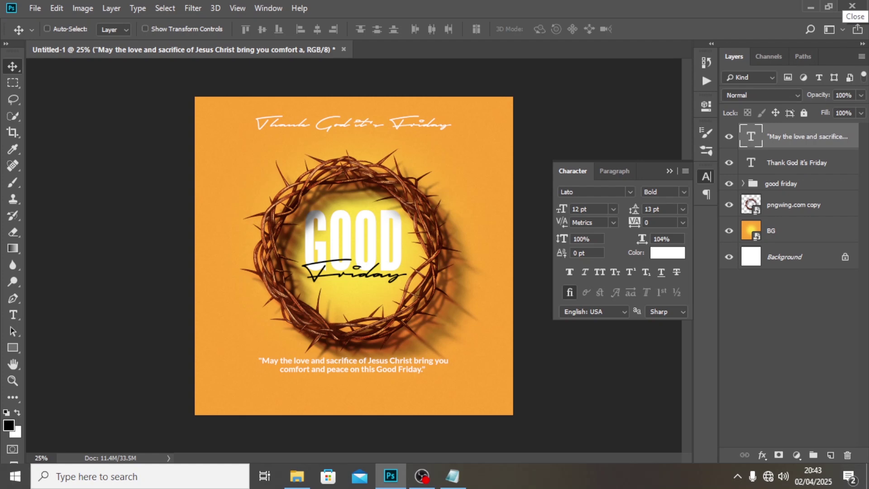
Place the OTHER TEXT copy file as an embedded object and move the contact bar beneath the message text near the flyer's lower edge.
left_click(34, 7)
left_click(67, 238)
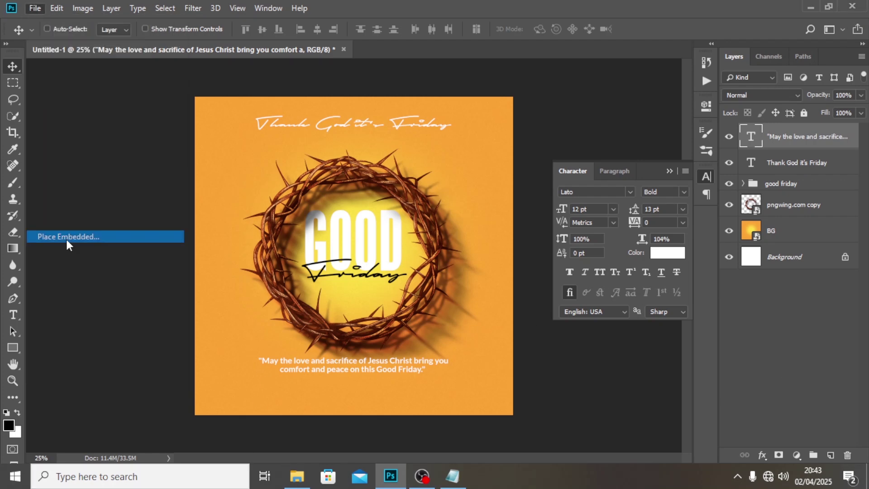
left_click(317, 144)
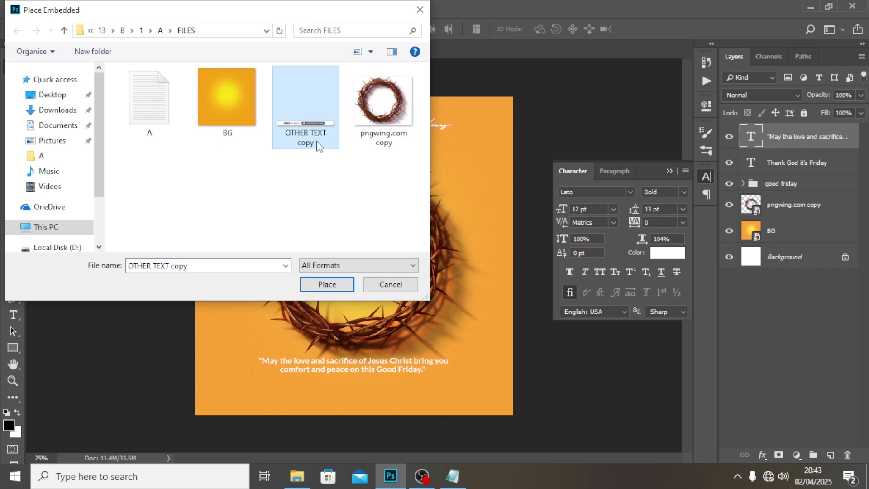
left_click(334, 287)
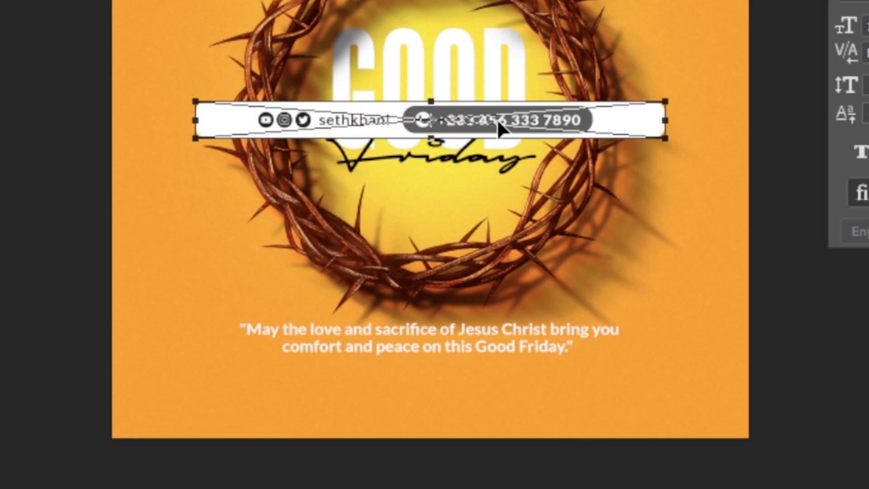
key("Return")
left_click_drag(449, 119, 439, 386)
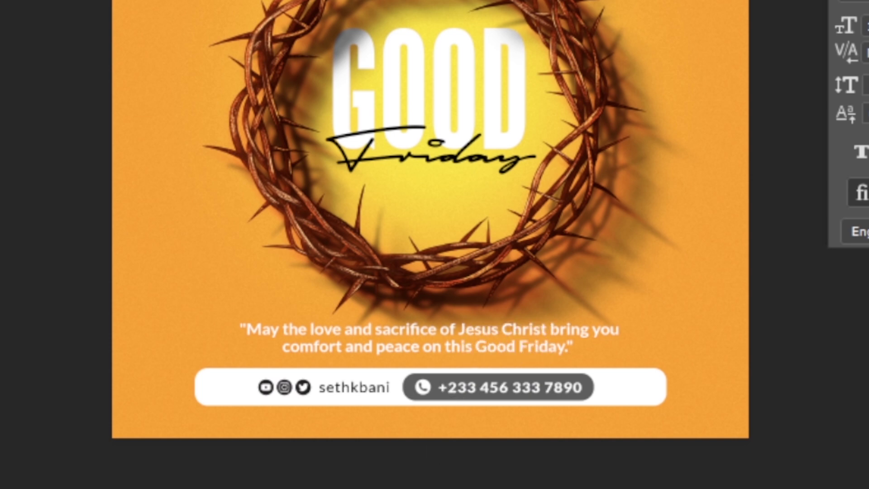
Nudge the message text down so it sits evenly between the crown and the contact bar.
key("Down")
key("Down")
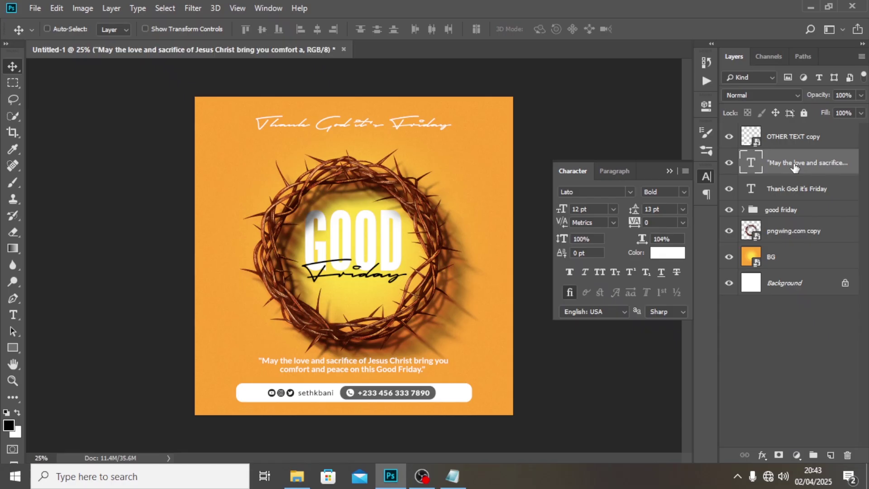
key("Down")
key("Down")
key("Down")
key("Down")
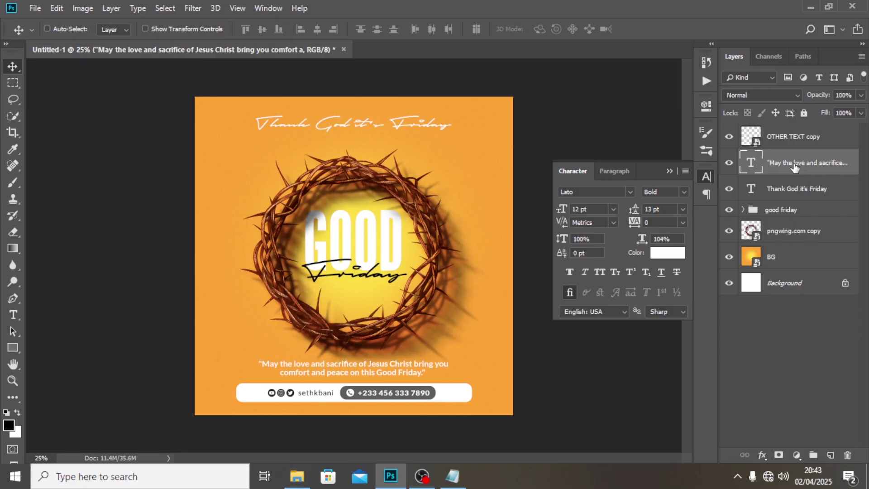
key("Down")
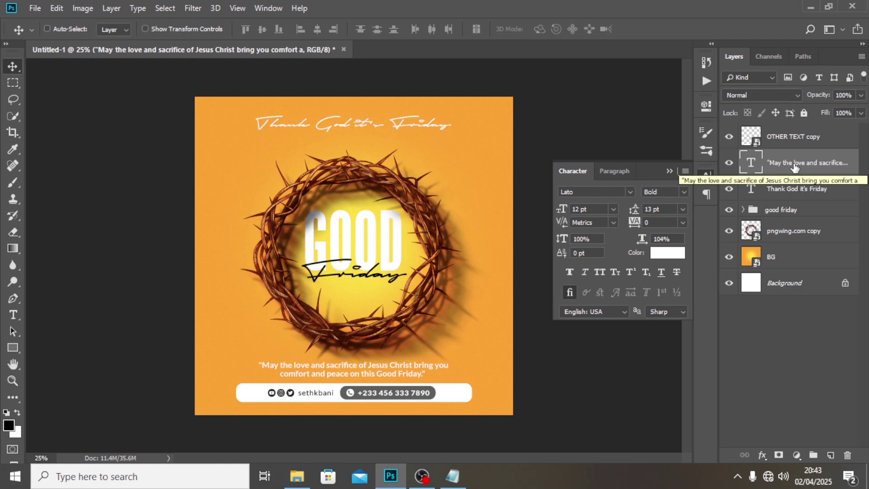
key("Up")
key("ctrl+plus")
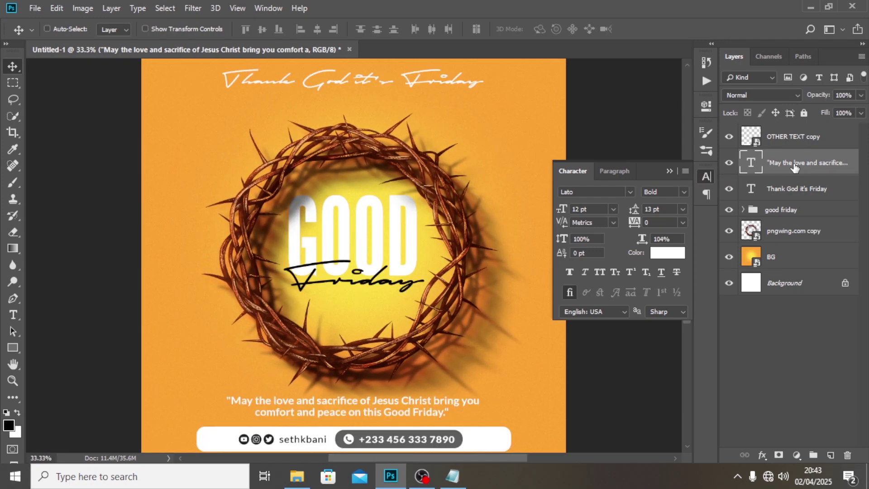
left_click(670, 171)
left_click_drag(686, 254, 684, 287)
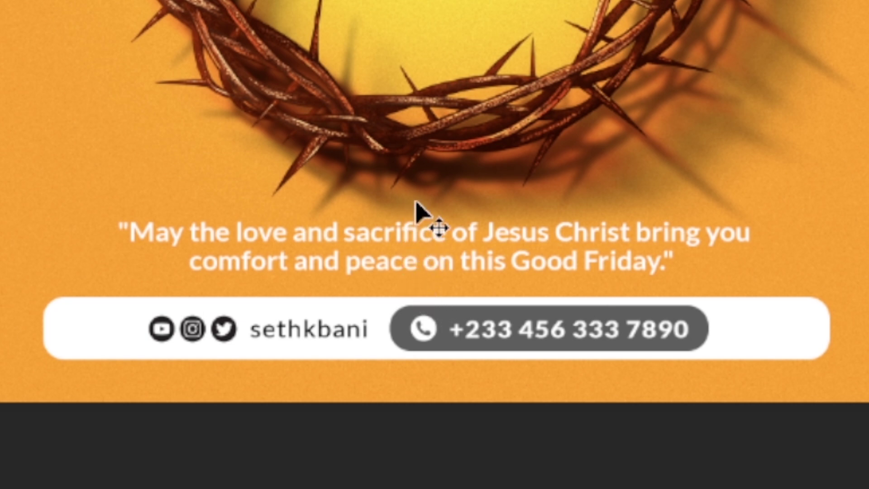
key("shift+Down")
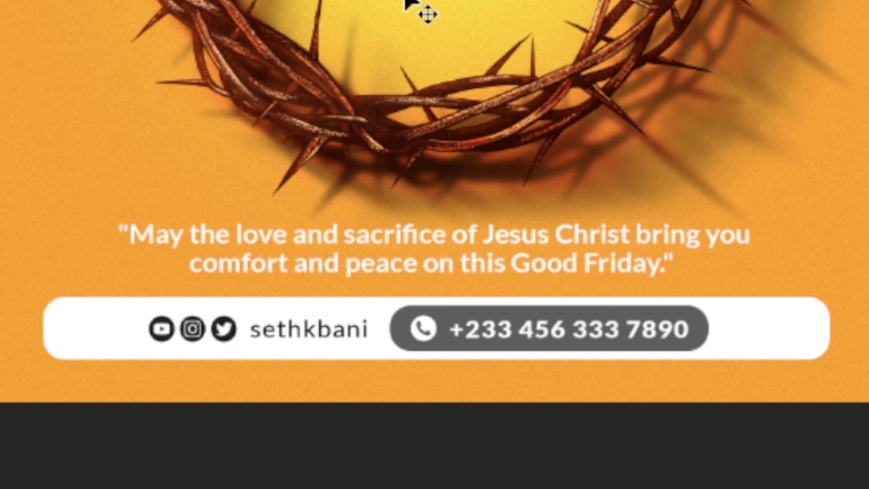
key("shift+Down")
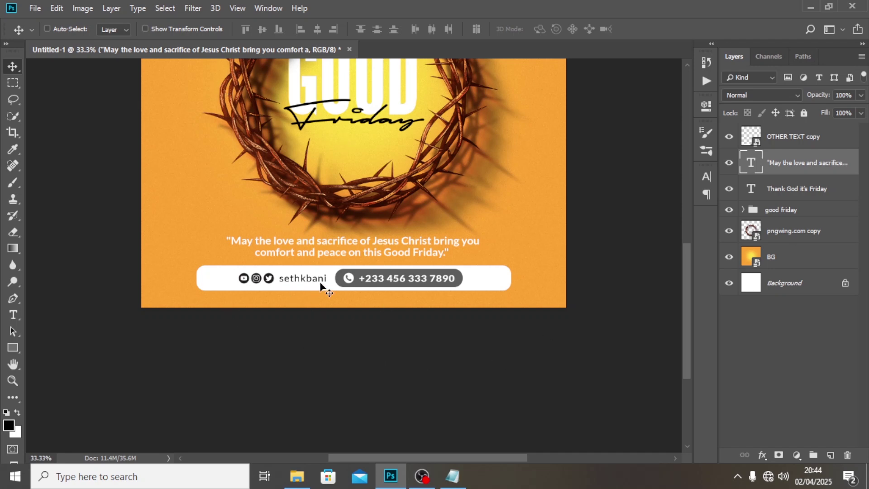
Show the guides and check the contact bar's centring on the flyer using its transform box.
key("ctrl+semicolon")
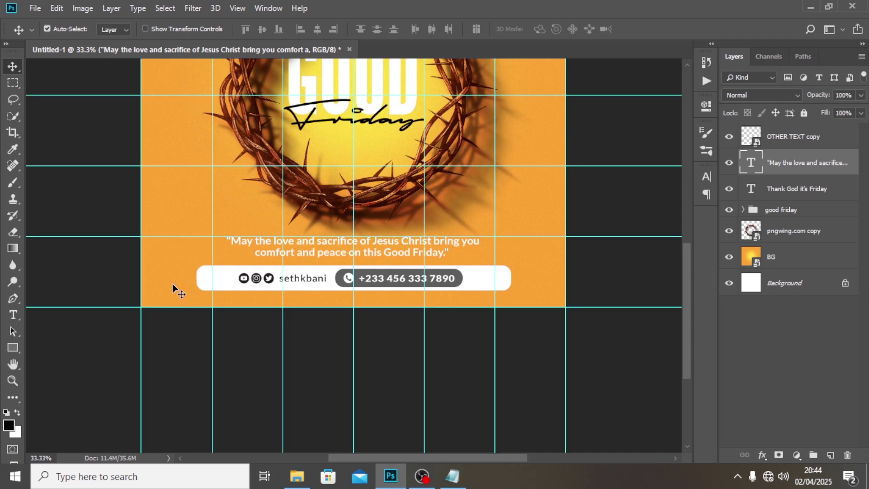
key("ctrl+t")
key("Return")
left_click(810, 144)
key("ctrl+t")
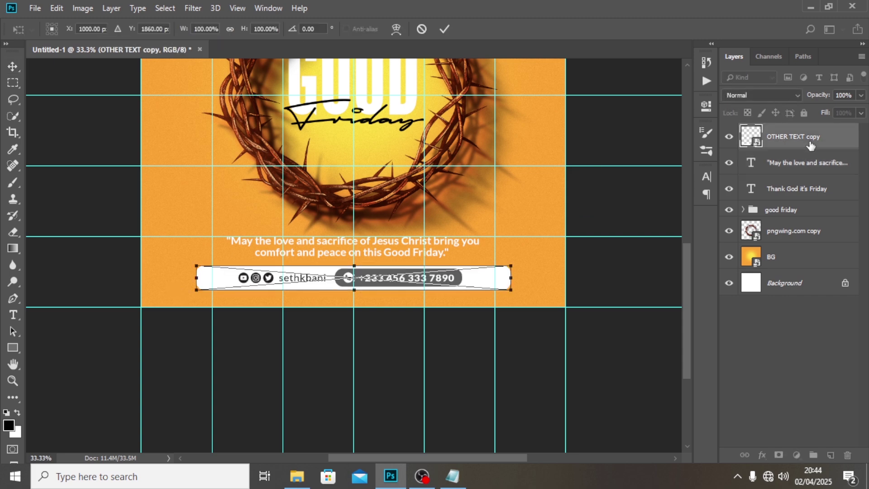
key("Return")
key("ctrl+0")
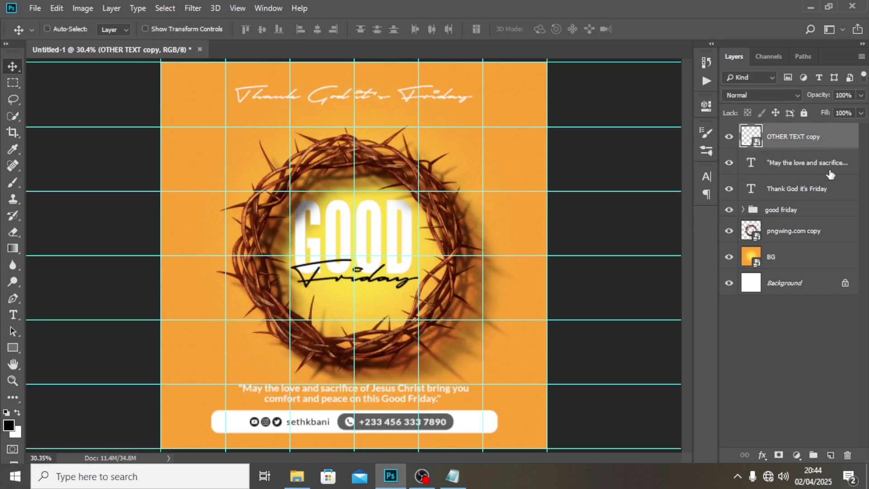
Group the crown image and the orange background layer, and name the group BG.
left_click(793, 234)
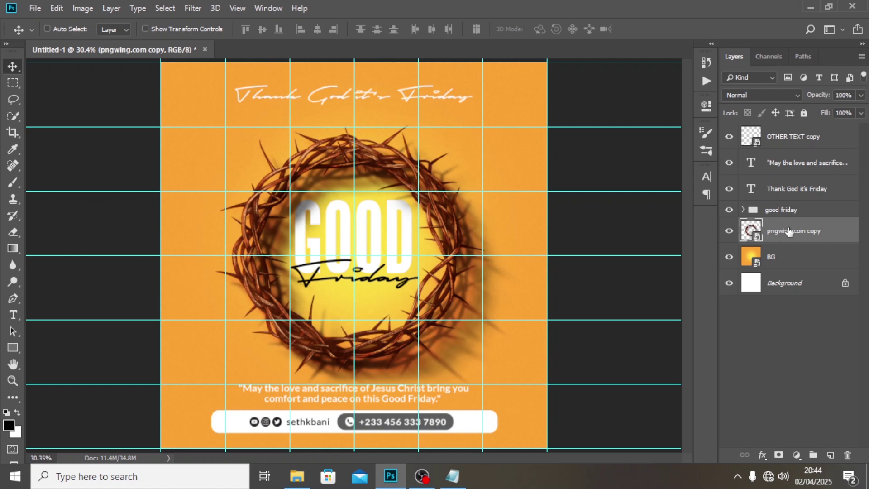
left_click(790, 259, "ctrl")
key("ctrl+g")
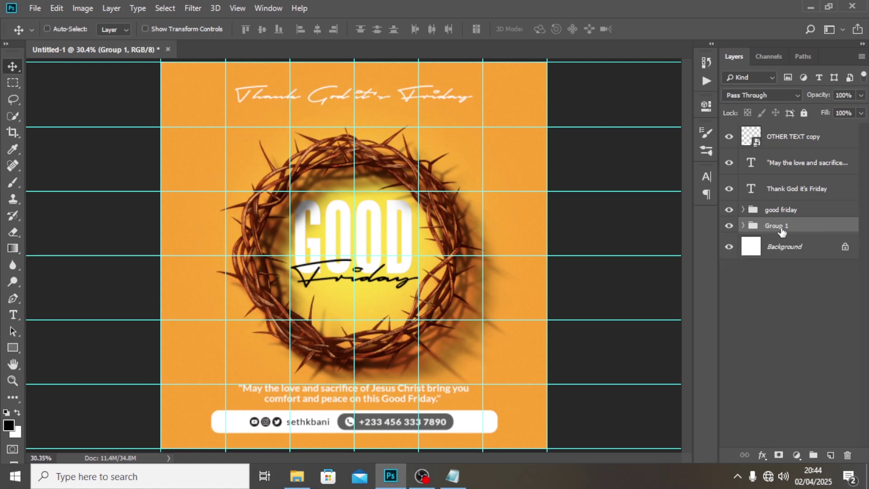
double_click(785, 229)
type("BG")
key("Return")
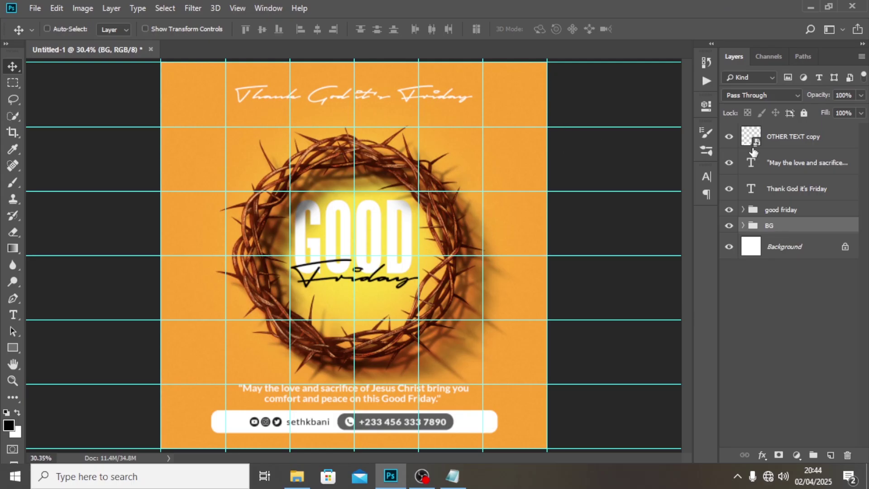
Stamp all visible layers into a new layer above the contact bar and convert it to a smart object.
left_click(796, 142)
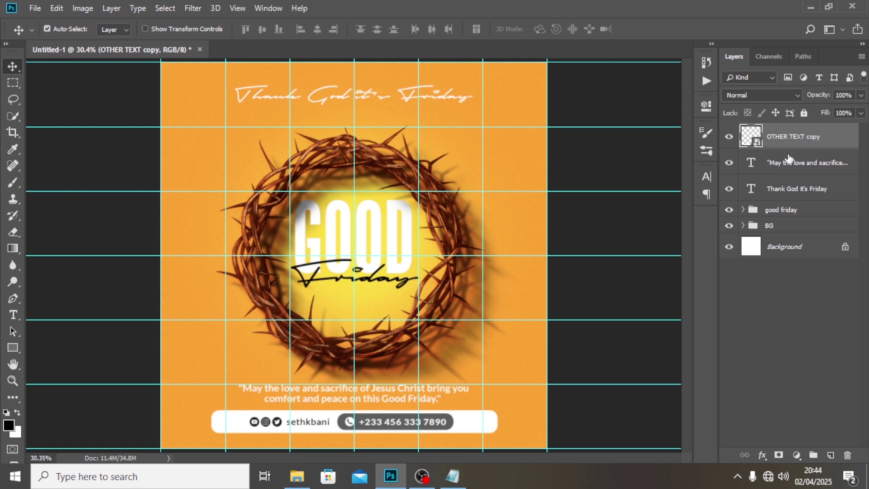
left_click_drag(788, 159, 790, 147)
key("ctrl+shift+alt+e")
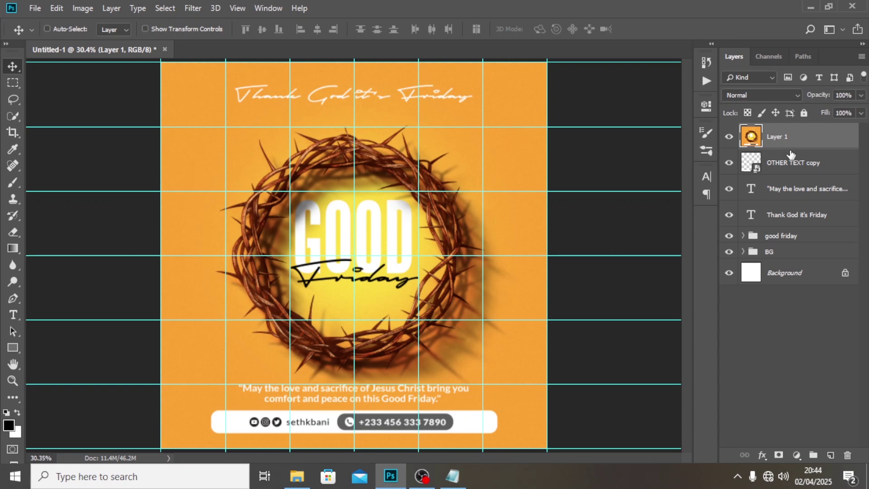
right_click(763, 141)
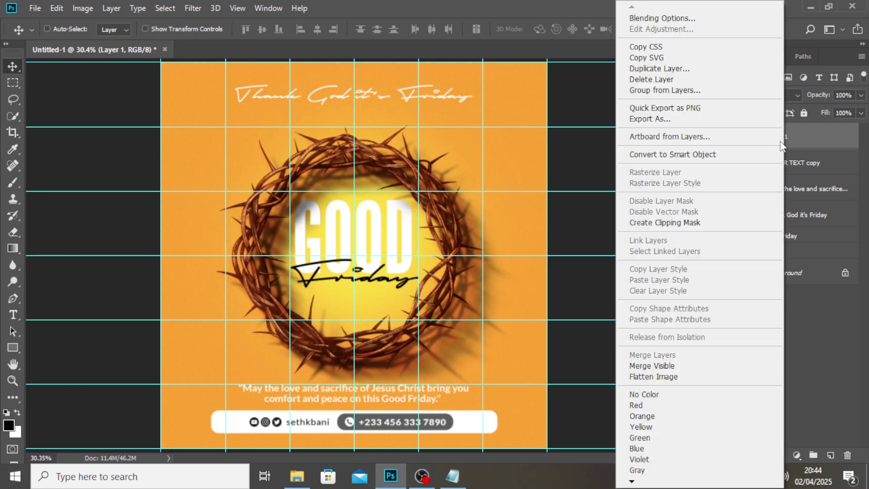
left_click(696, 154)
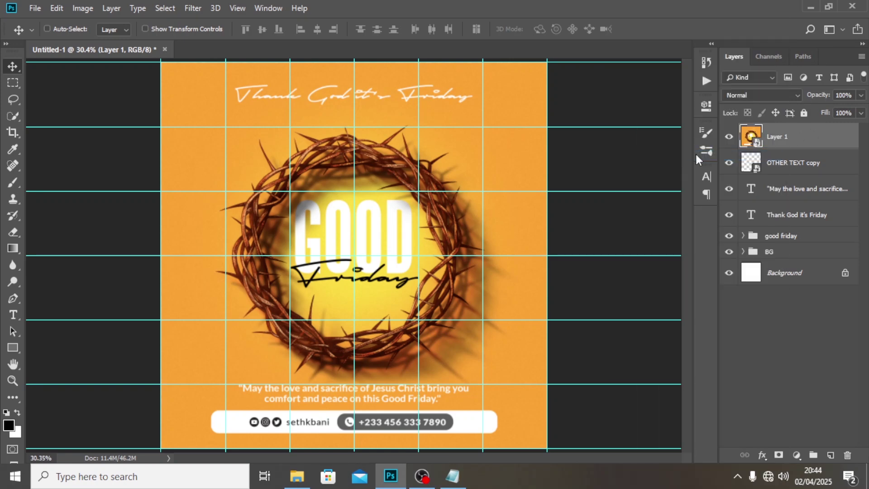
Set the stamped layer's blend mode to Soft Light and its opacity to 50%.
left_click(740, 95)
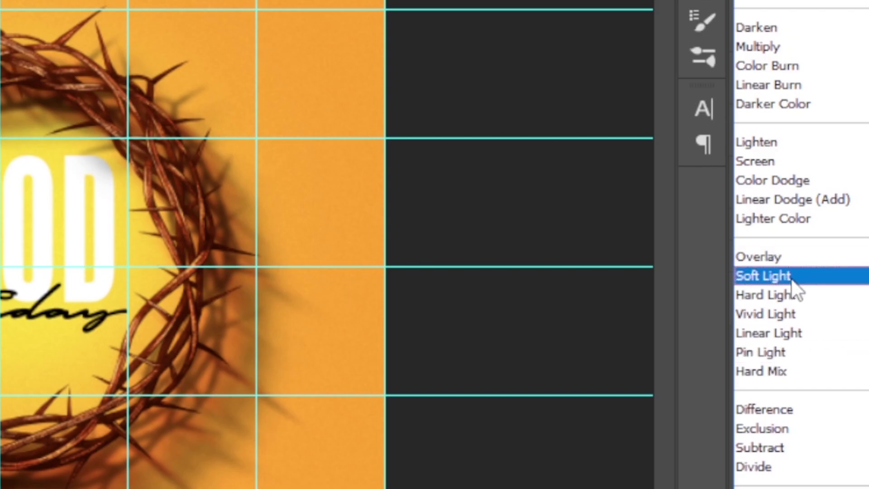
left_click(790, 277)
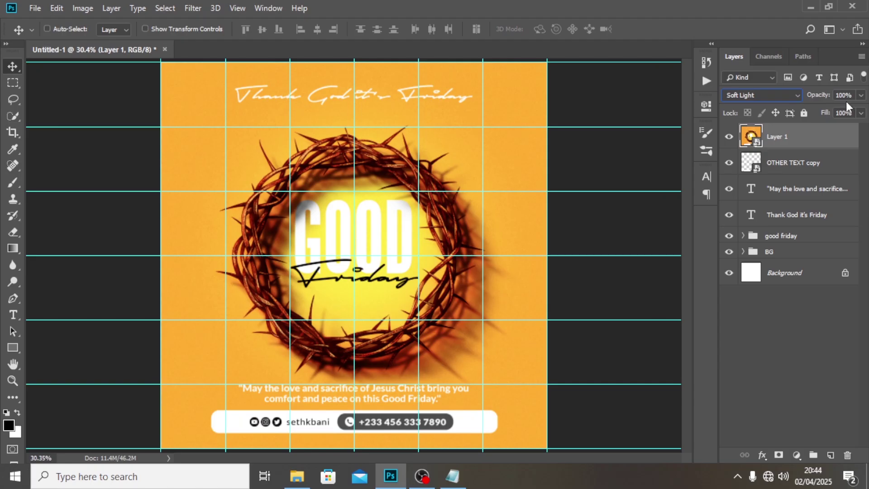
left_click(845, 94)
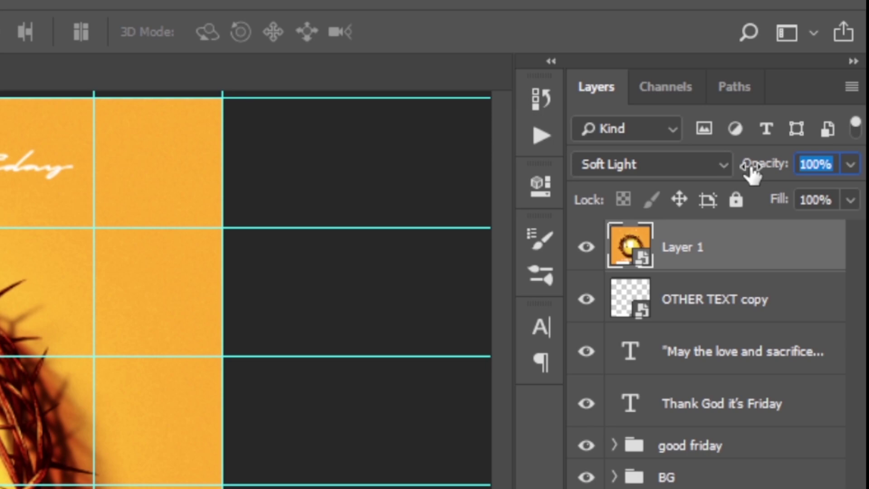
type("50")
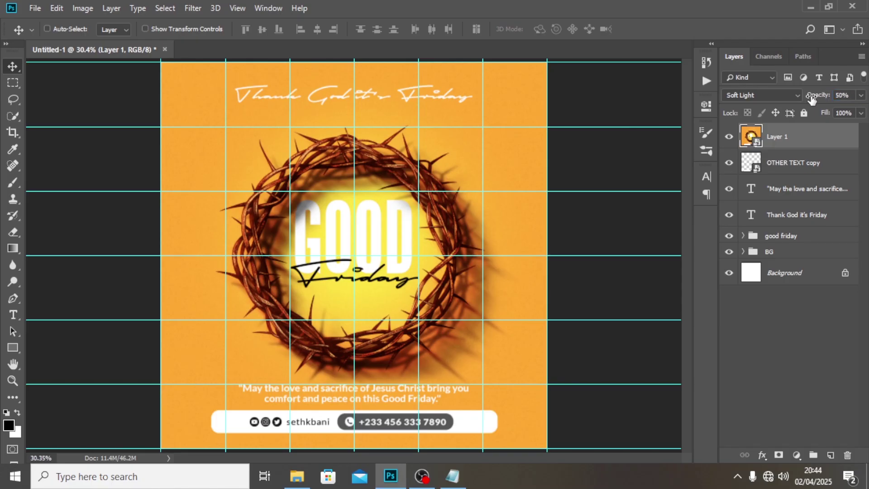
Toggle the stamped layer's visibility to compare the whole flyer with and without the Soft Light effect.
left_click(729, 138)
key("ctrl+minus")
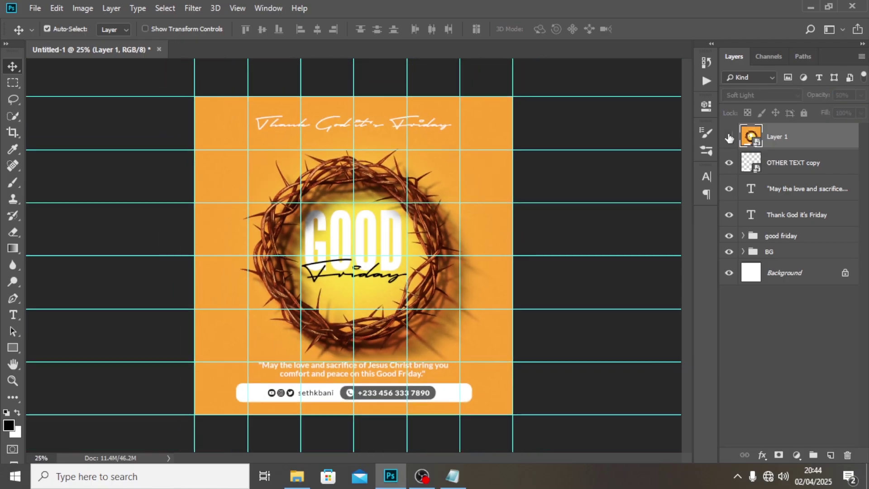
left_click(729, 138)
left_click(729, 138)
left_click(729, 137)
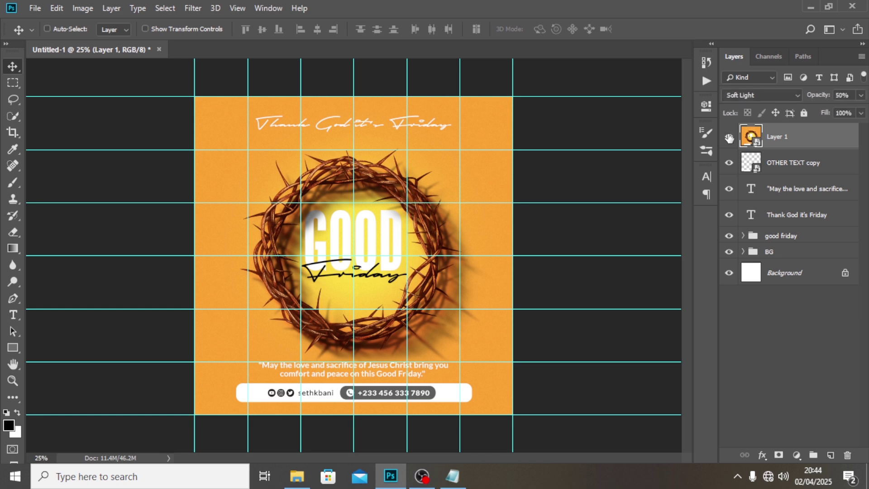